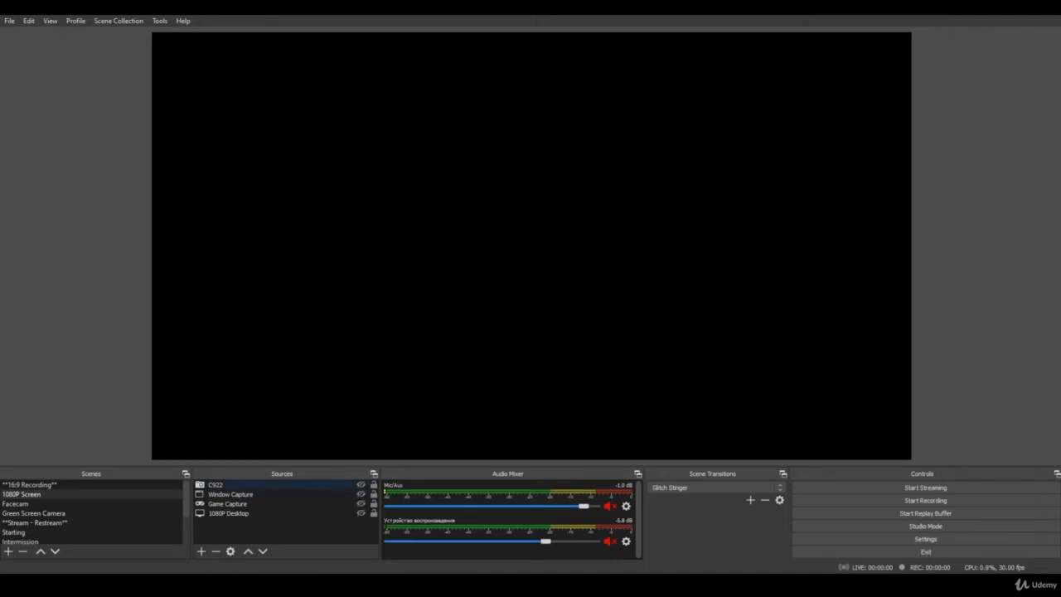
Toggle the visibility of the C922 and 1080P Desktop sources on and off to show their effect on the canvas
left_click(361, 485)
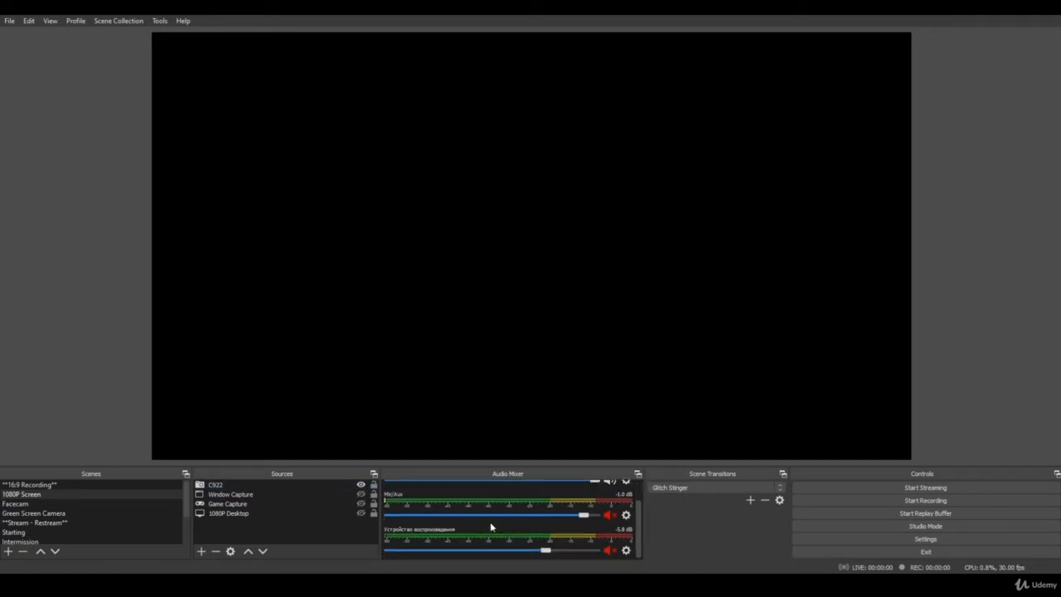
left_click(361, 485)
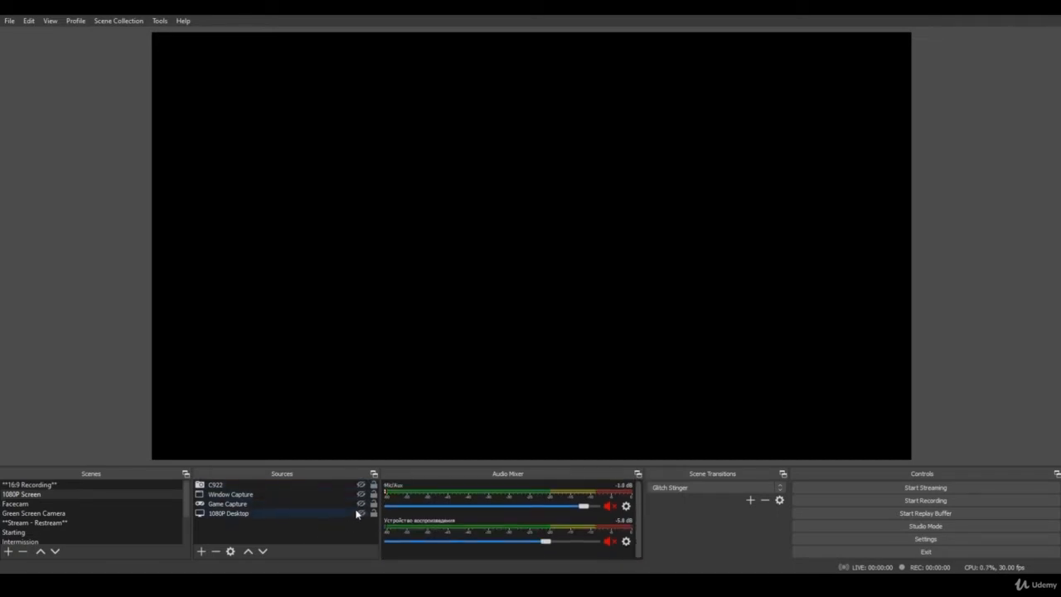
left_click(362, 514)
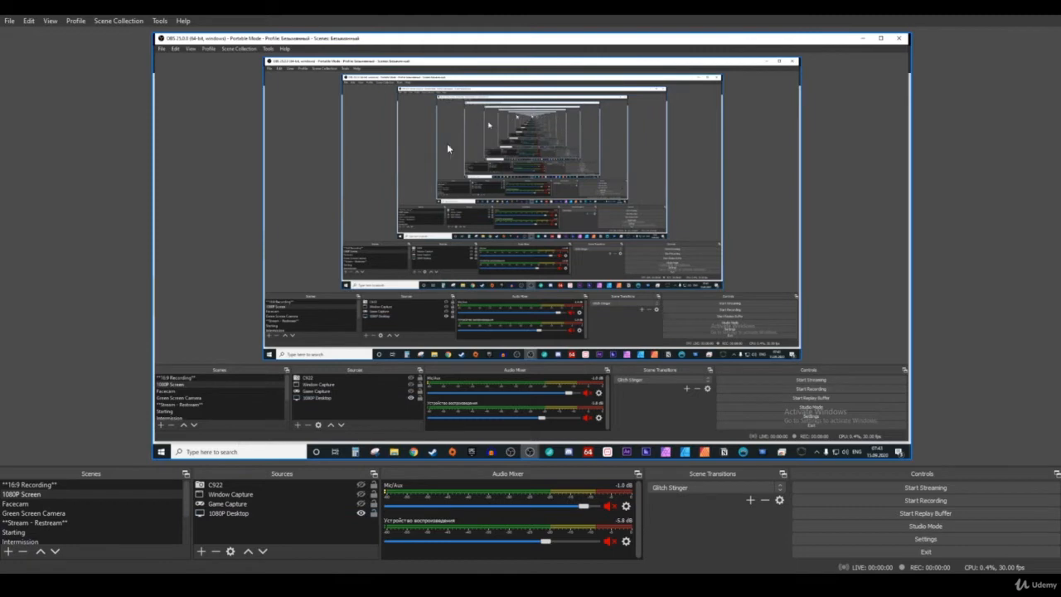
left_click(361, 514)
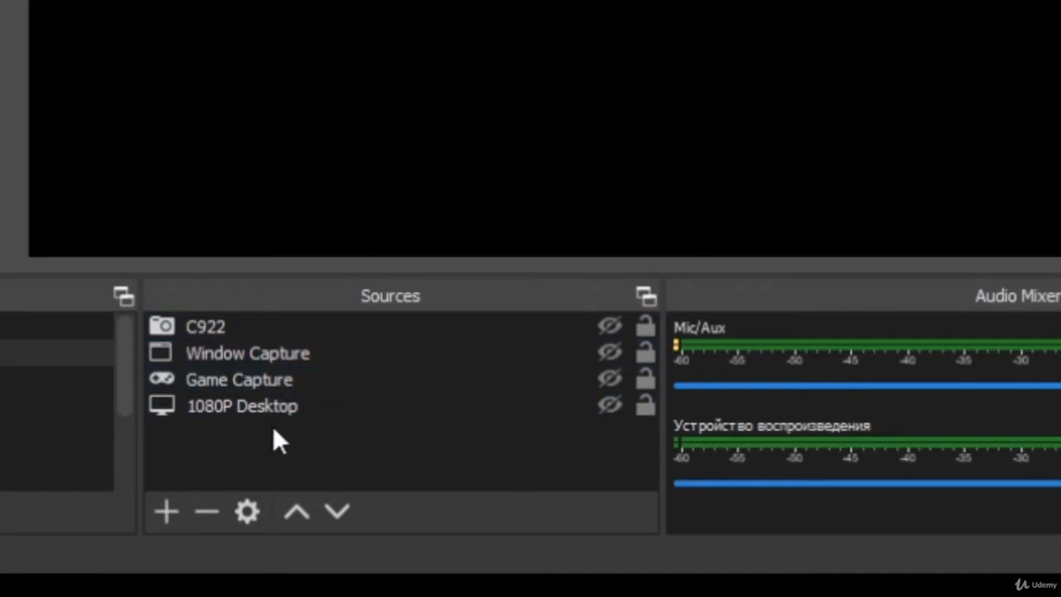
left_click(611, 405)
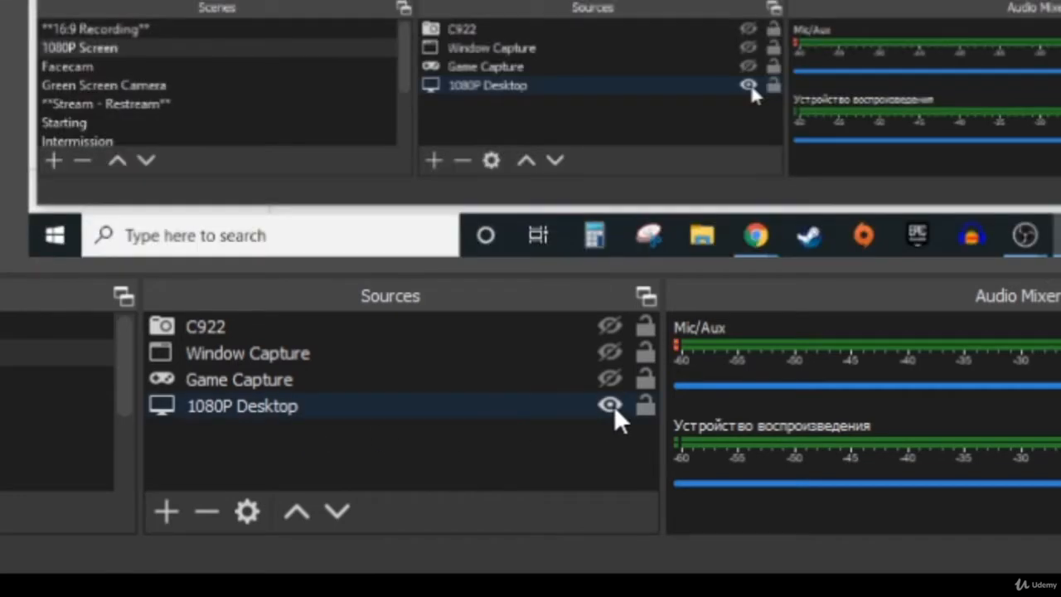
left_click(611, 405)
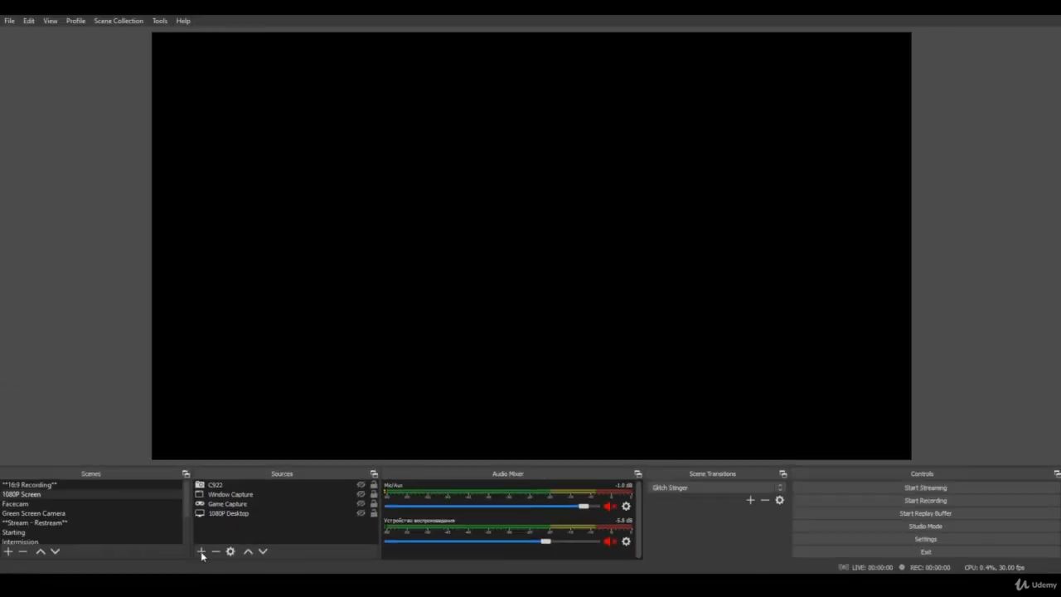
Add a green Color Source to the 1080P Screen scene and stretch it to cover the whole canvas
left_click(201, 552)
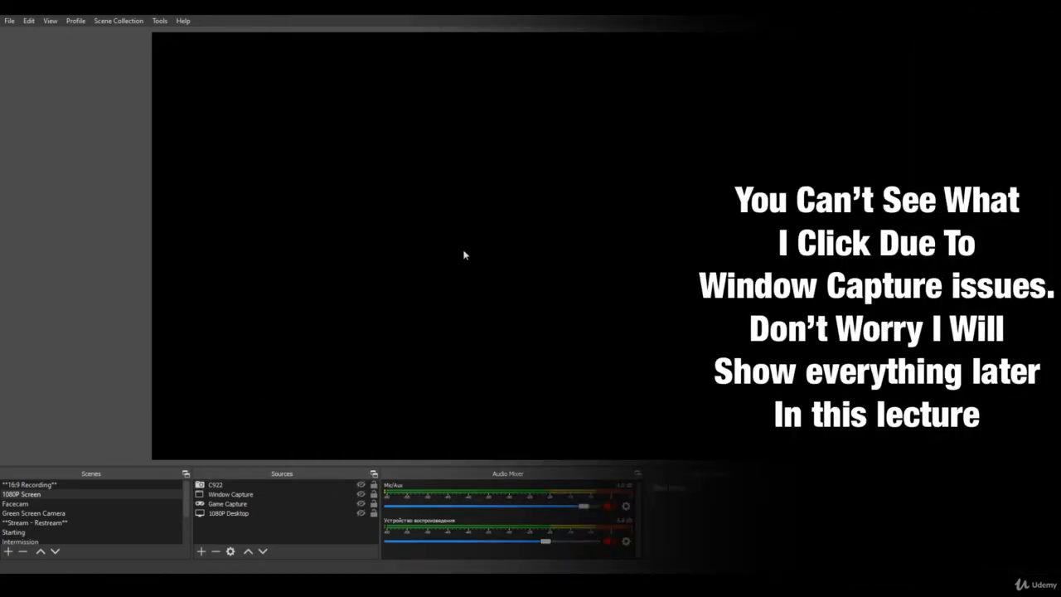
left_click(560, 377)
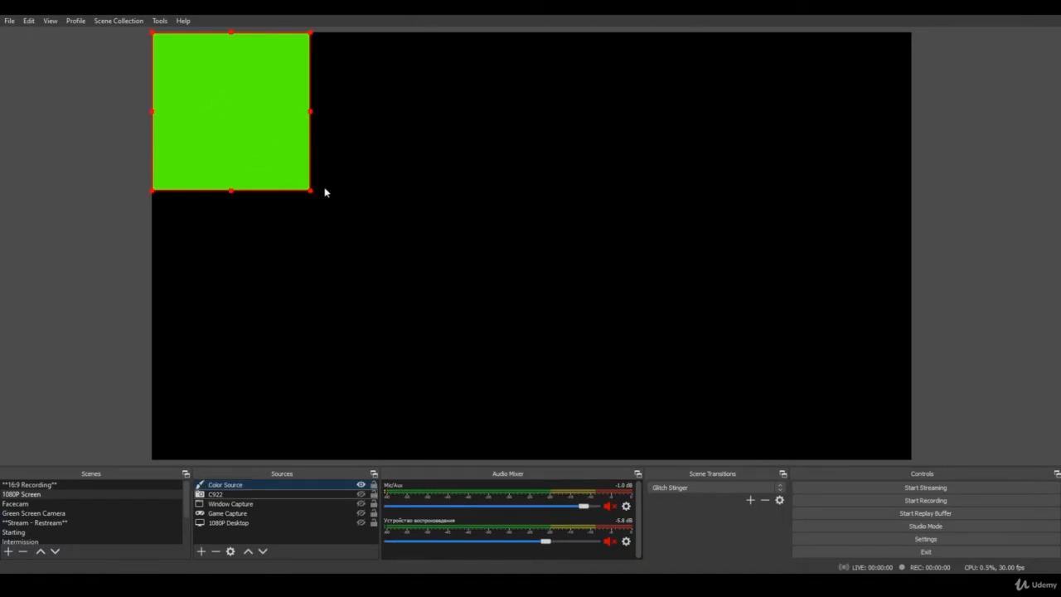
left_click_drag(221, 124, 357, 161)
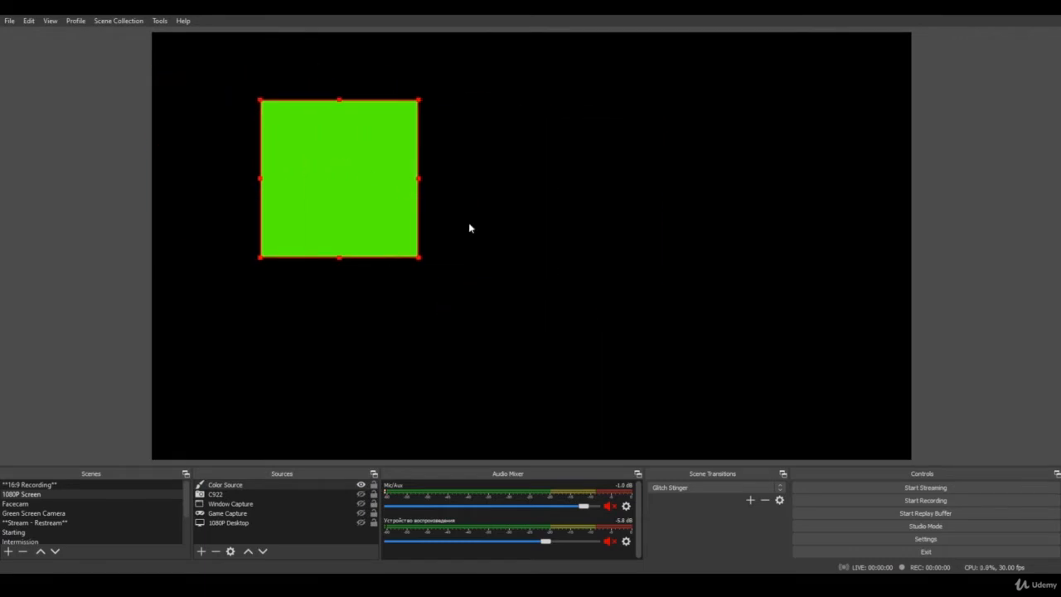
left_click_drag(418, 257, 524, 282)
left_click_drag(324, 217, 239, 164)
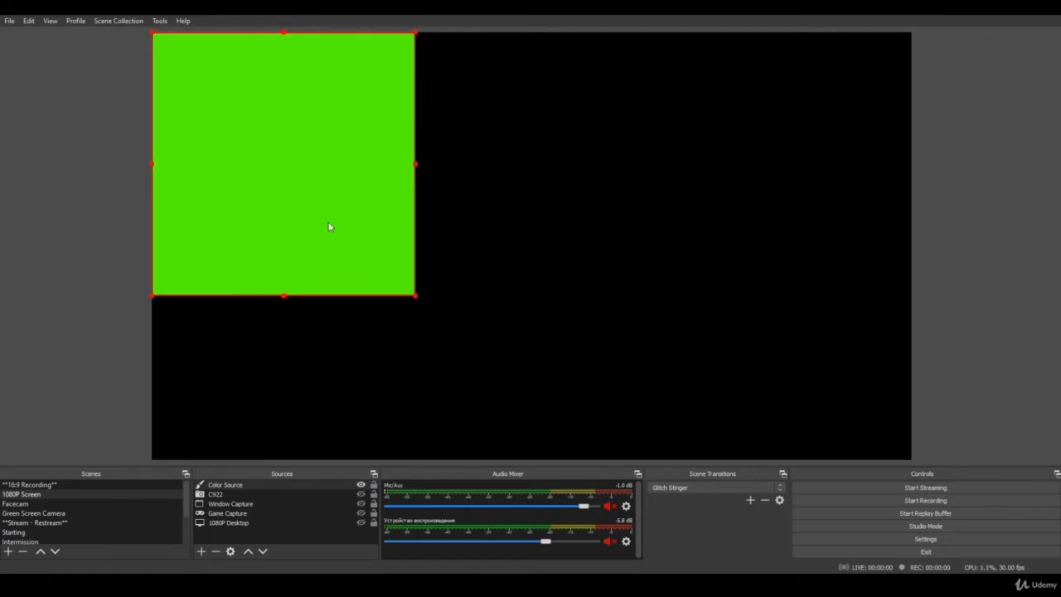
left_click_drag(417, 297, 580, 446)
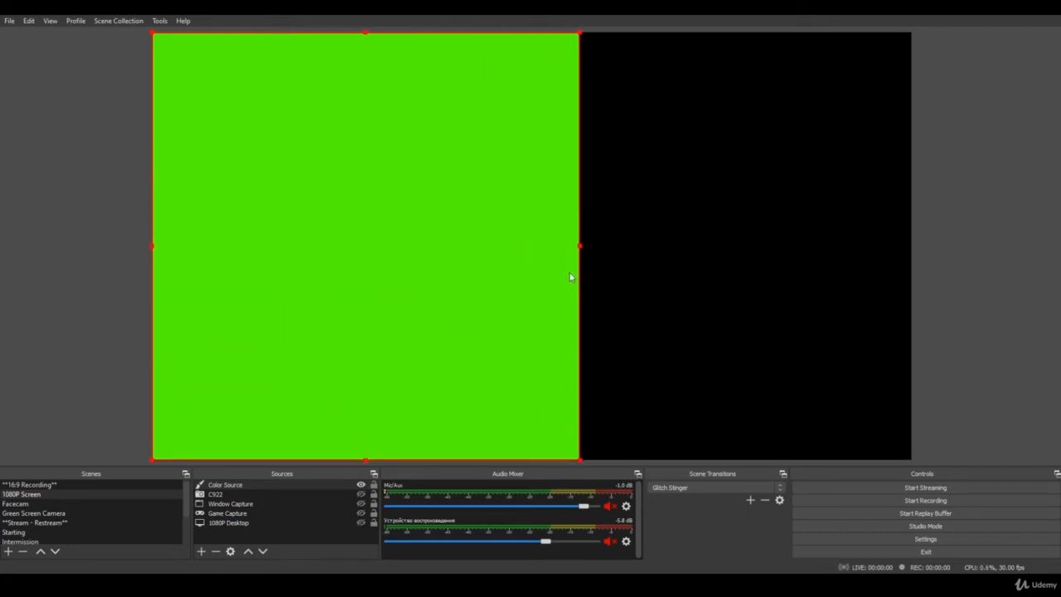
left_click_drag(582, 248, 941, 241)
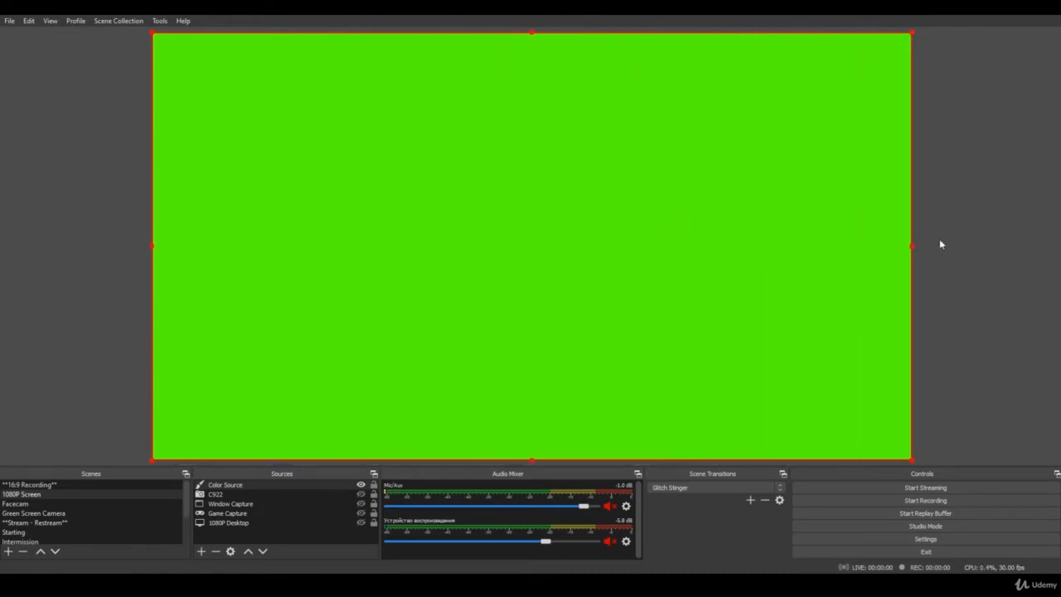
left_click(940, 242)
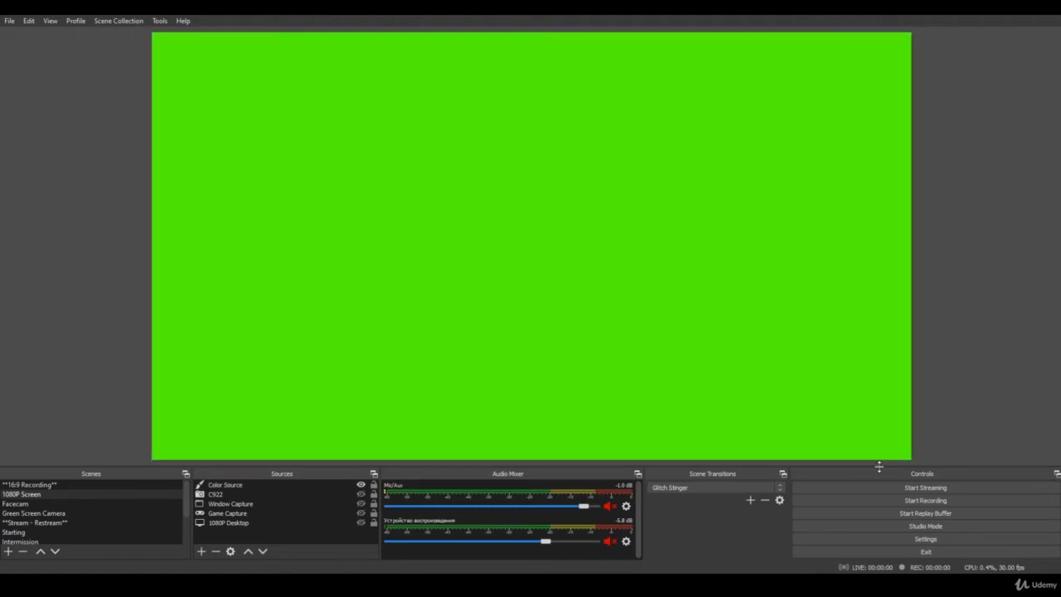
Show the 1080P Desktop source and move it above Color Source in the source order
left_click(361, 524)
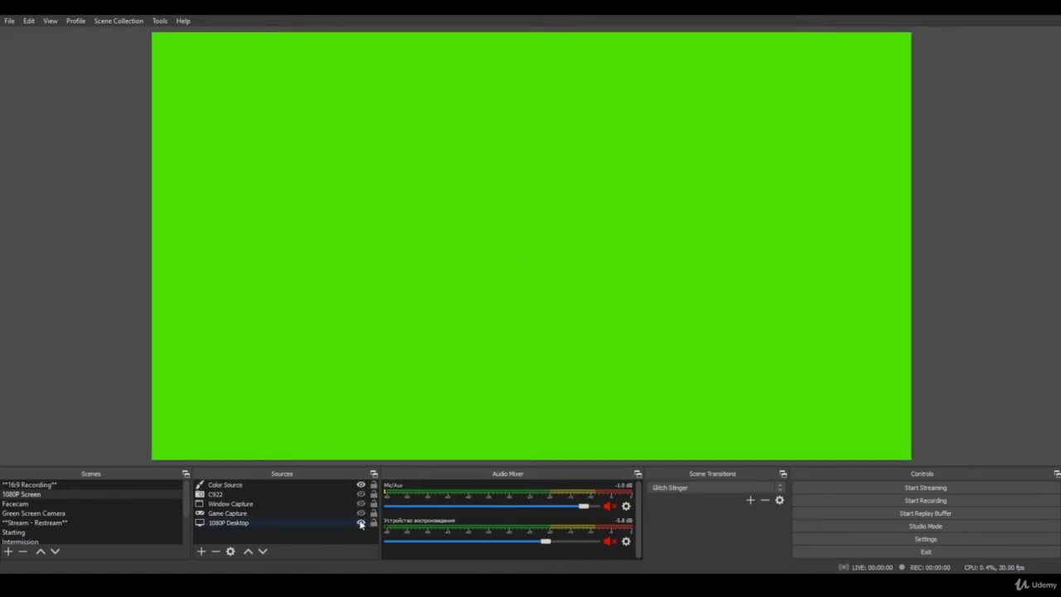
left_click(268, 524)
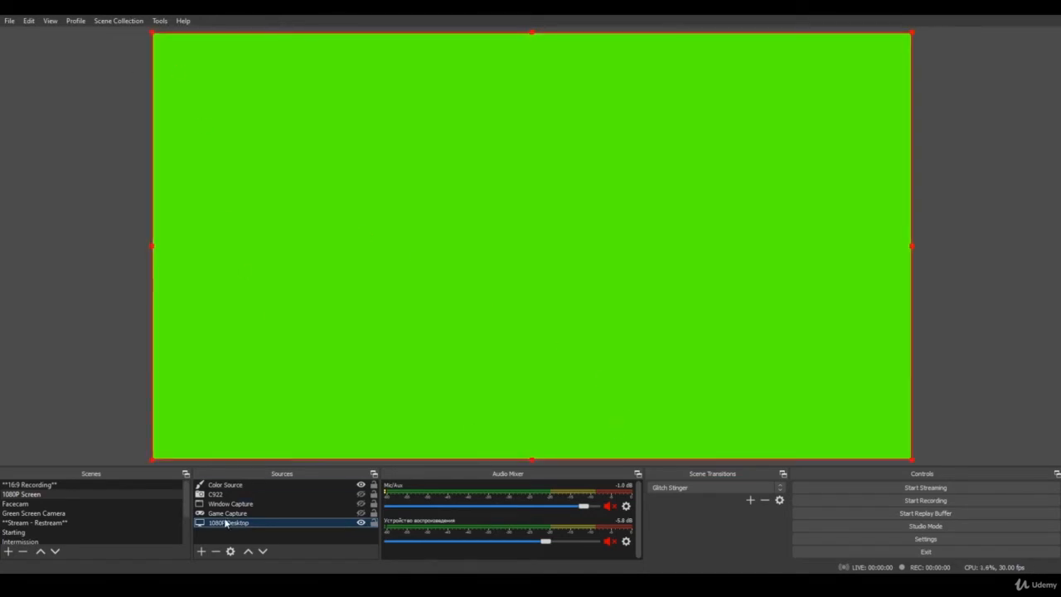
left_click_drag(235, 520, 240, 486)
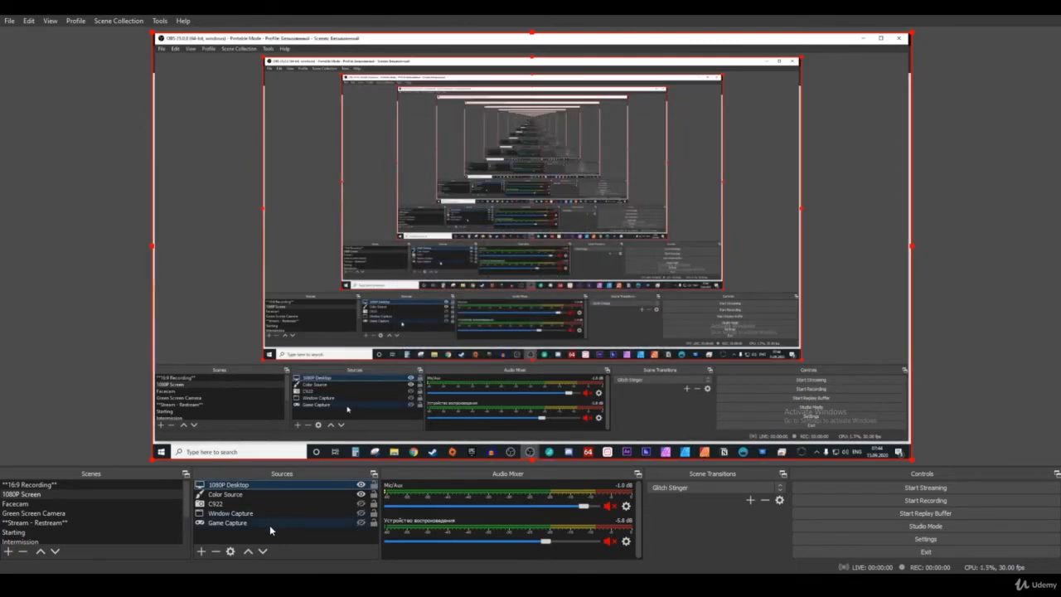
left_click(269, 539)
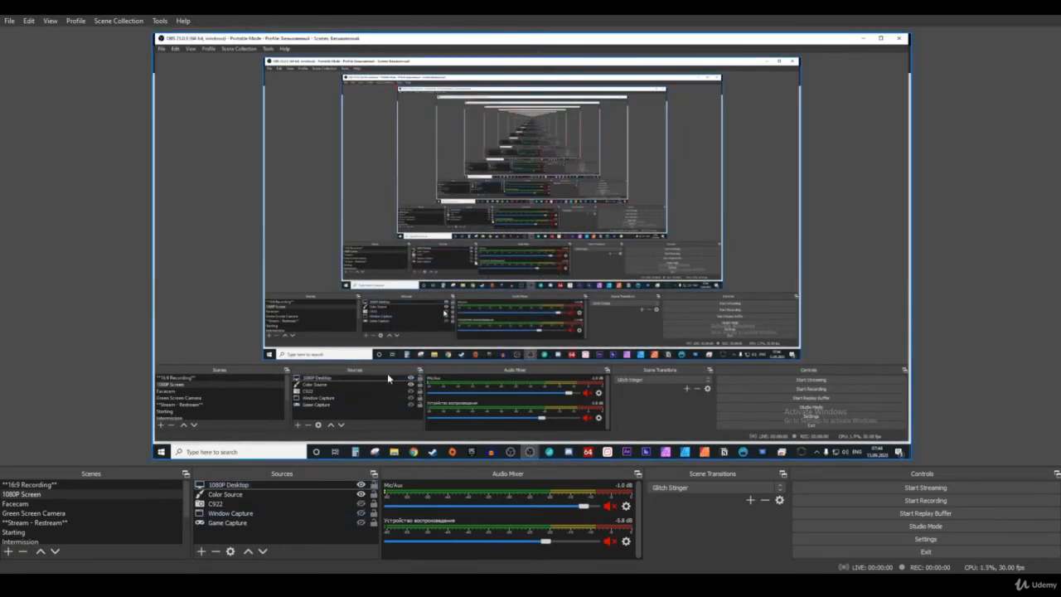
Shrink the 1080P Desktop capture into the canvas's lower-right corner, on top of the green background
left_click(172, 82)
left_click_drag(154, 34, 635, 320)
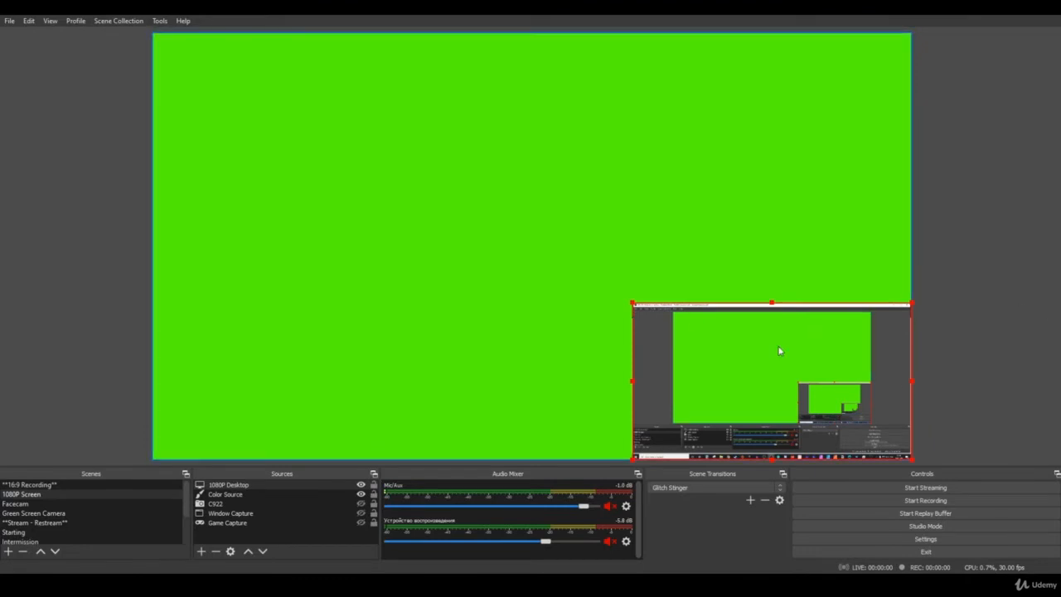
mouse_move(734, 425)
left_mouse_down()
mouse_move(767, 402)
mouse_move(734, 423)
left_mouse_up()
left_click(307, 182)
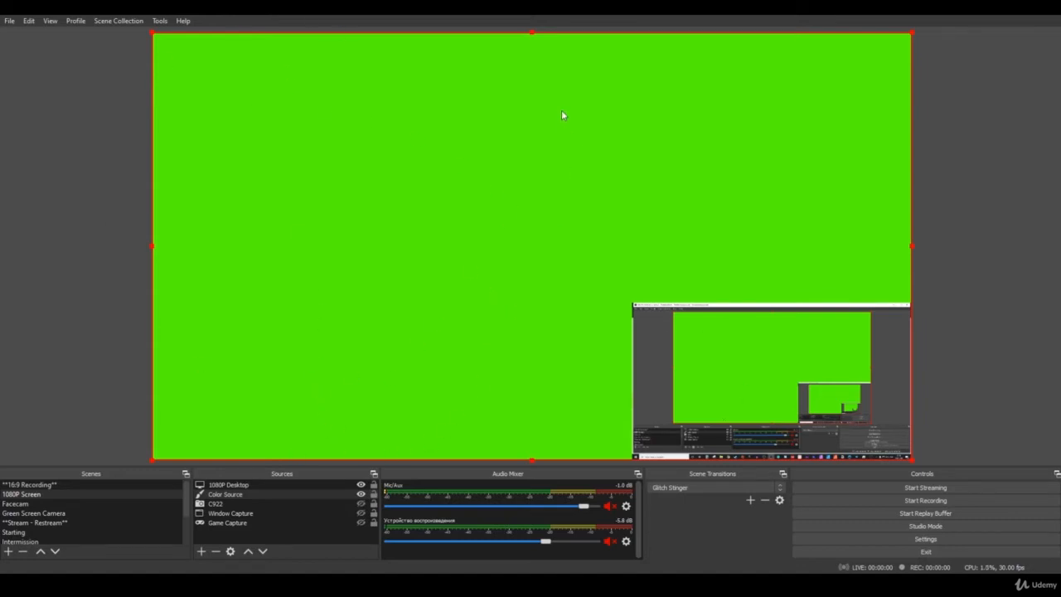
mouse_move(773, 399)
left_mouse_down()
mouse_move(735, 371)
mouse_move(773, 399)
left_mouse_up()
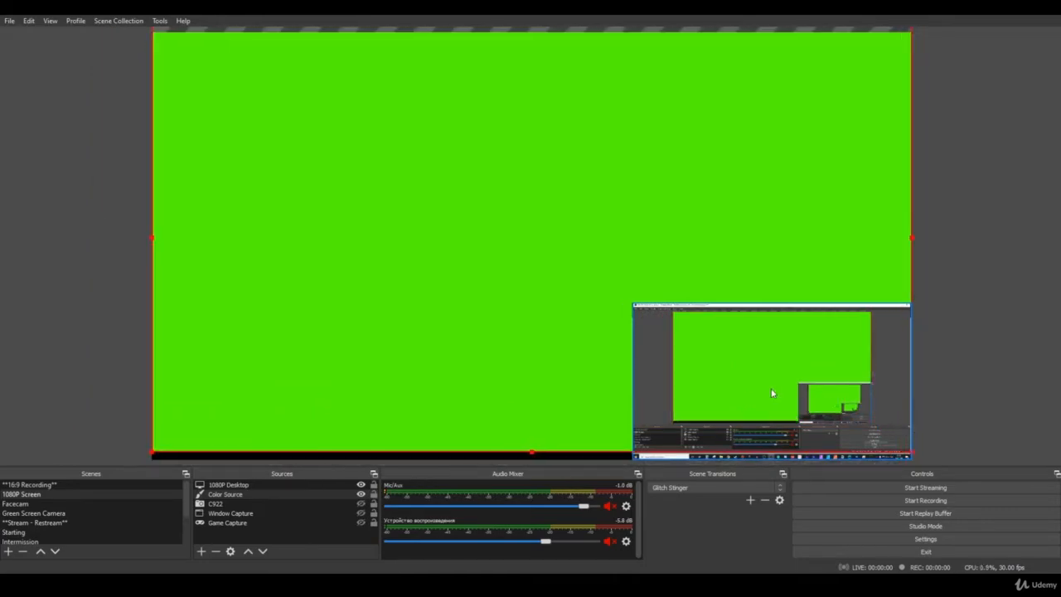
Enlarge the 1080P Desktop capture to the full canvas, and hide both it and Color Source
left_click_drag(634, 305, 145, 139)
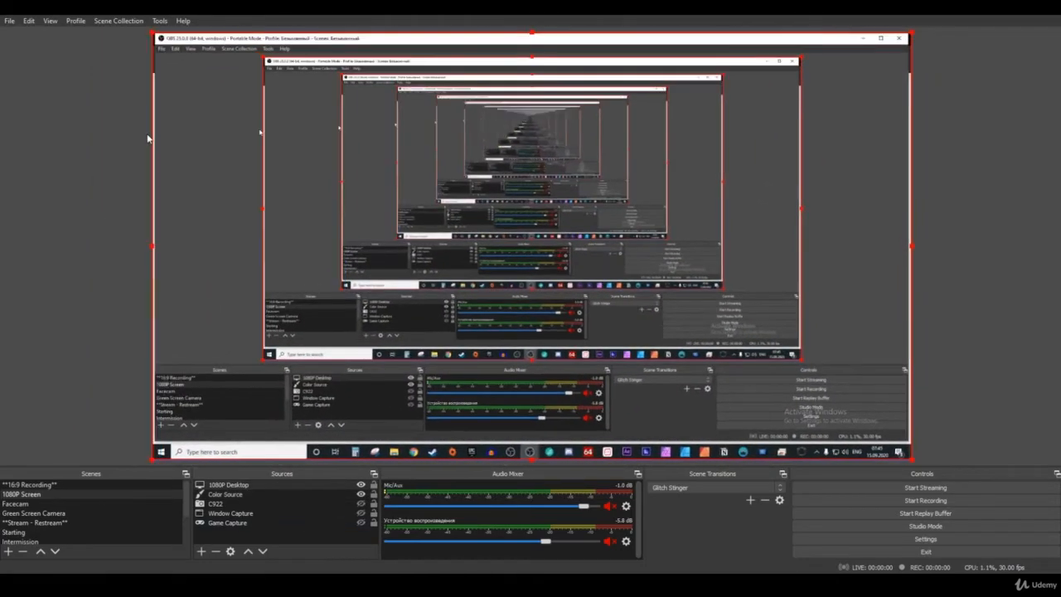
left_click(361, 484)
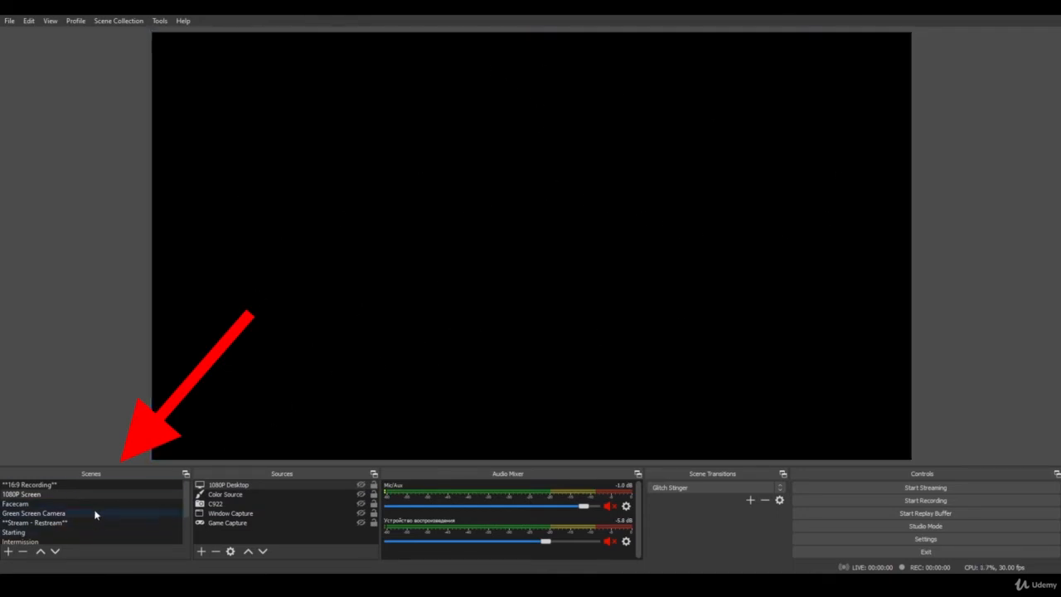
Look through the Starting, Intermission, Ending, BRB and Game scenes, examining their overlays and the webcam frame in the Game scene
scroll(91, 514, "down", 1)
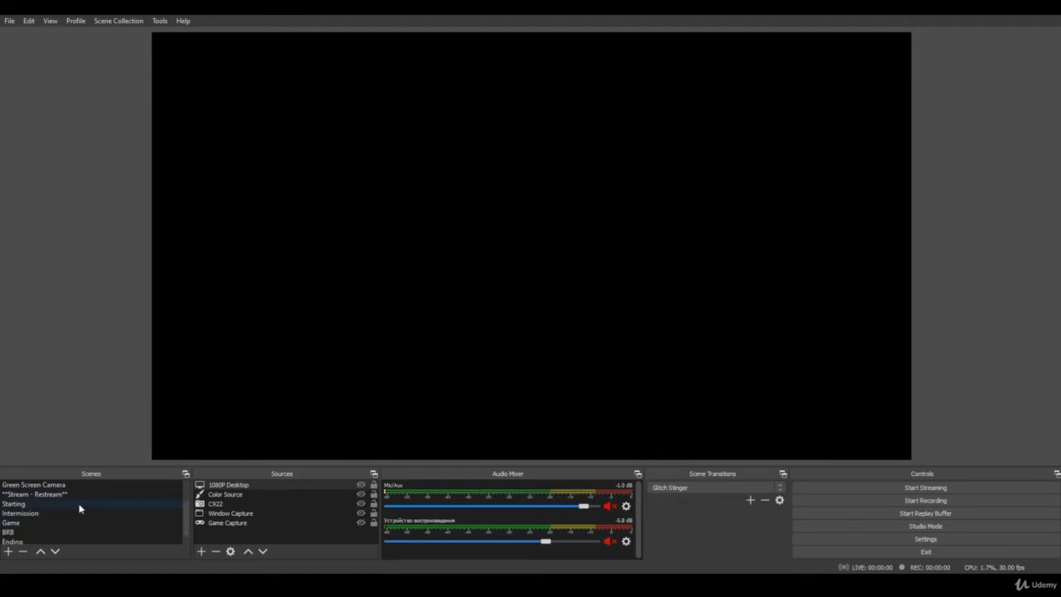
left_click(77, 505)
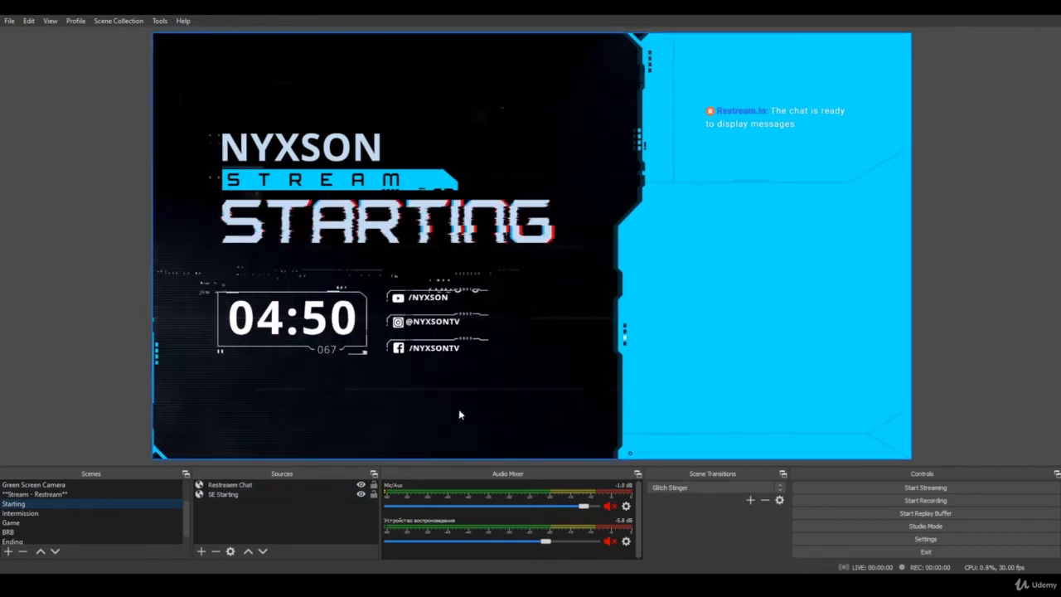
left_click(33, 515)
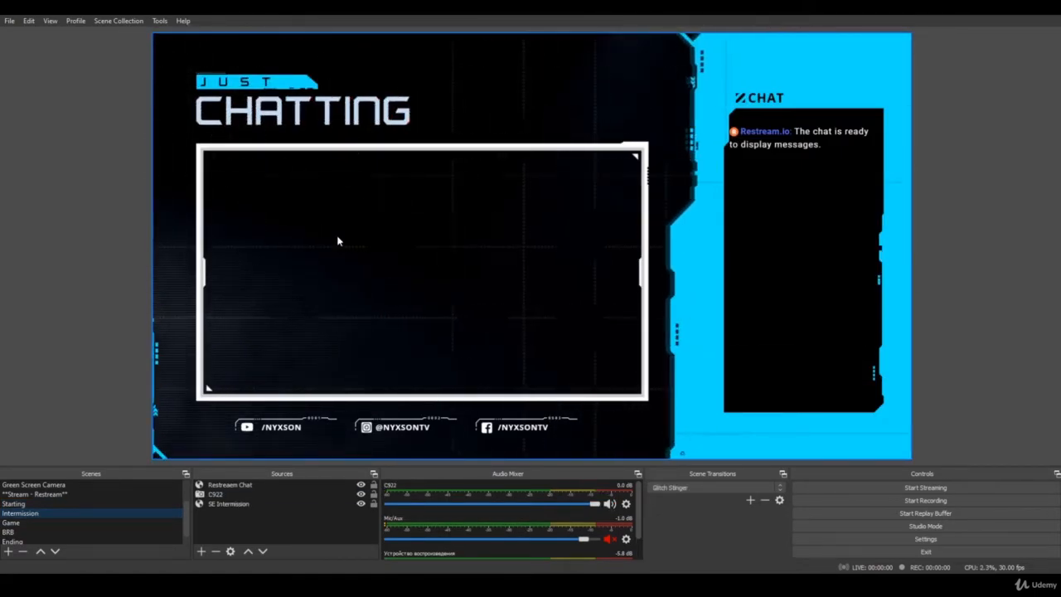
scroll(142, 502, "down", 1)
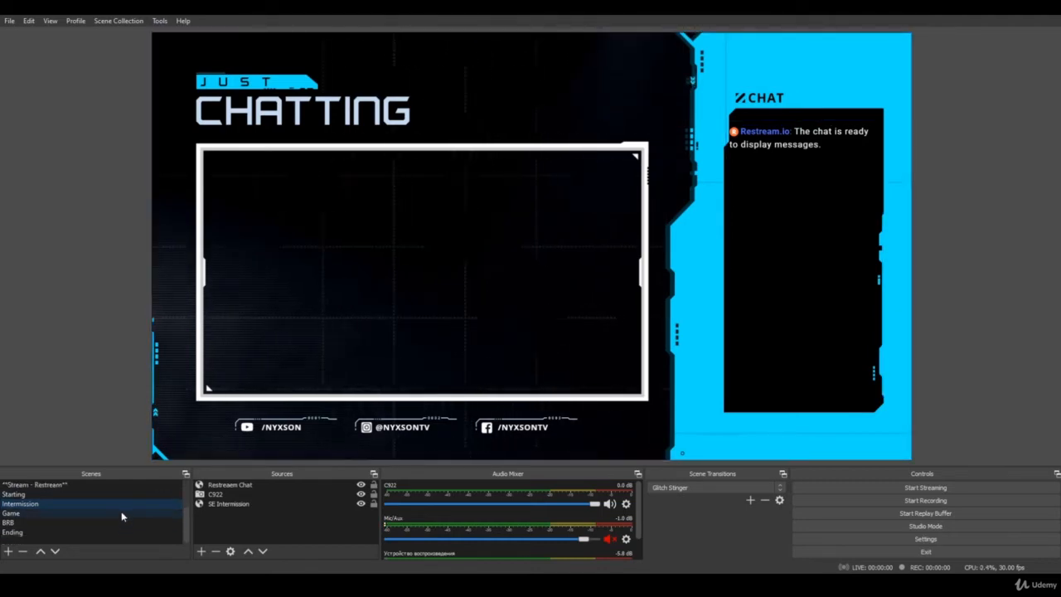
left_click(102, 532)
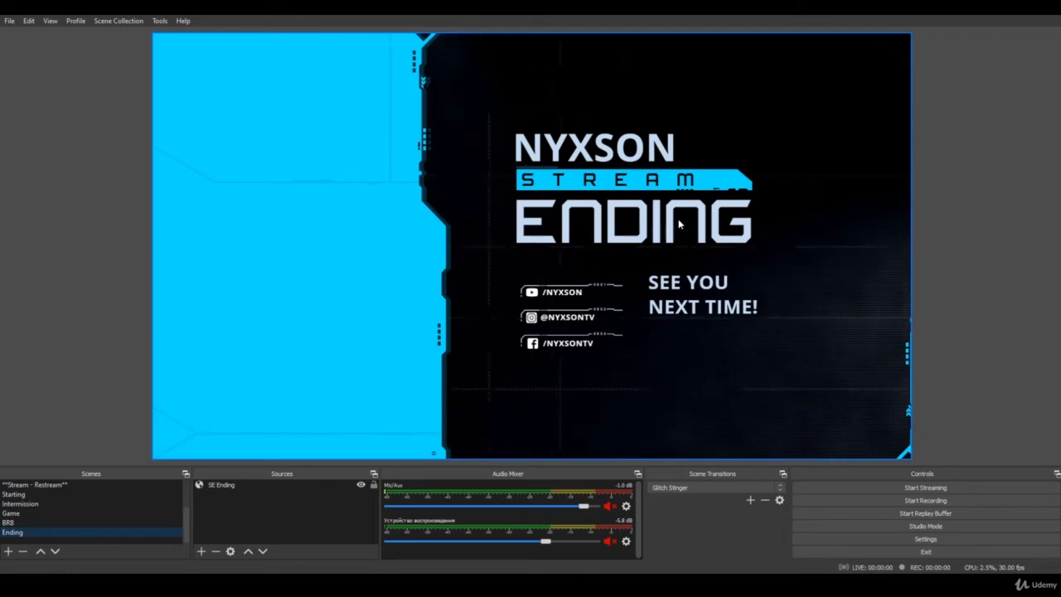
left_click(79, 523)
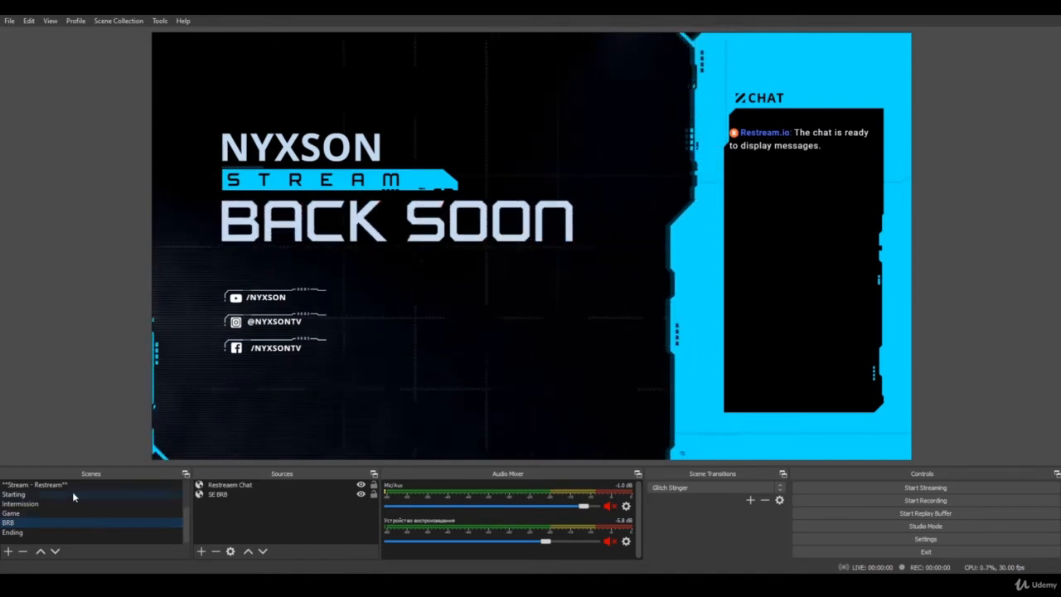
left_click(44, 515)
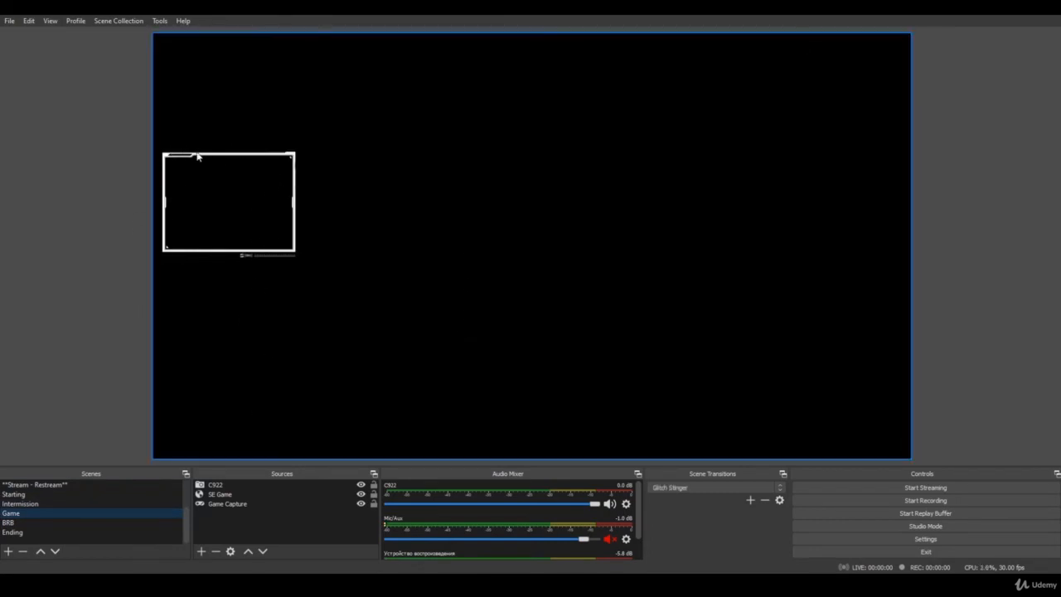
left_click(202, 217)
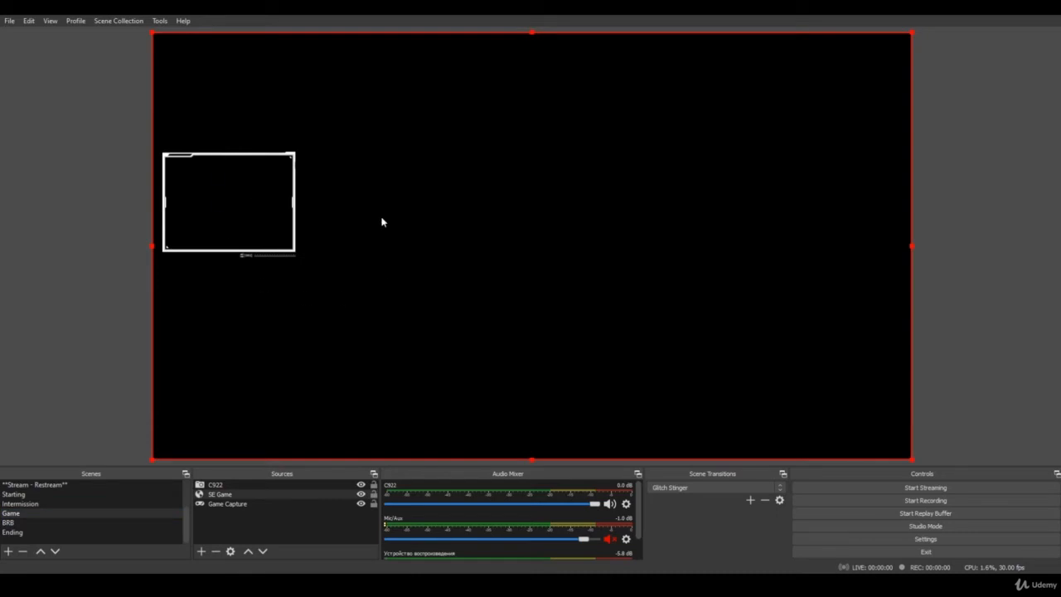
left_click(245, 535)
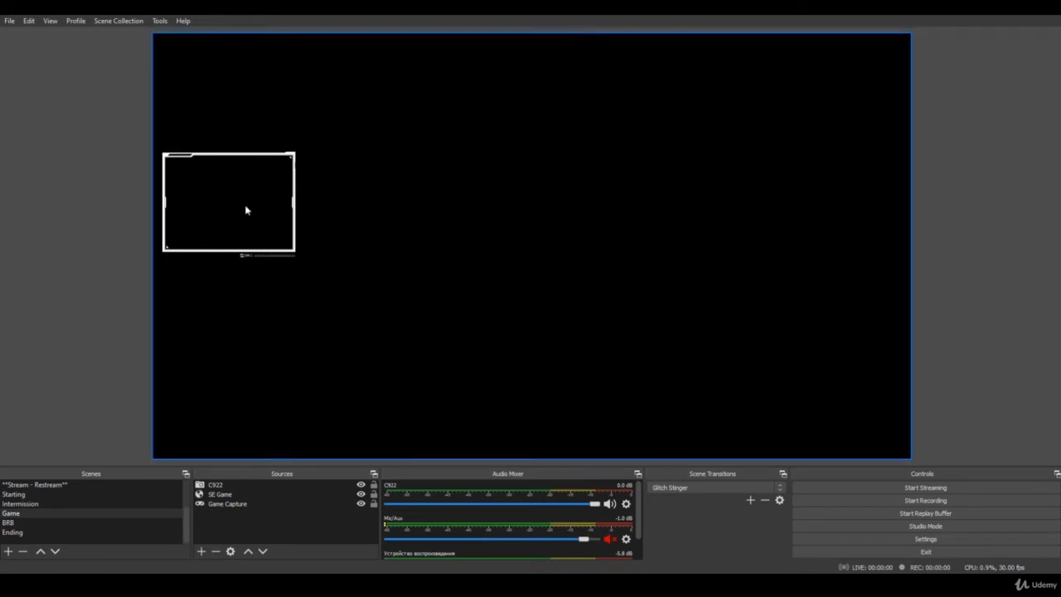
Return to the 1080P Screen scene, add a Media Source to it and select that source
scroll(76, 517, "up", 2)
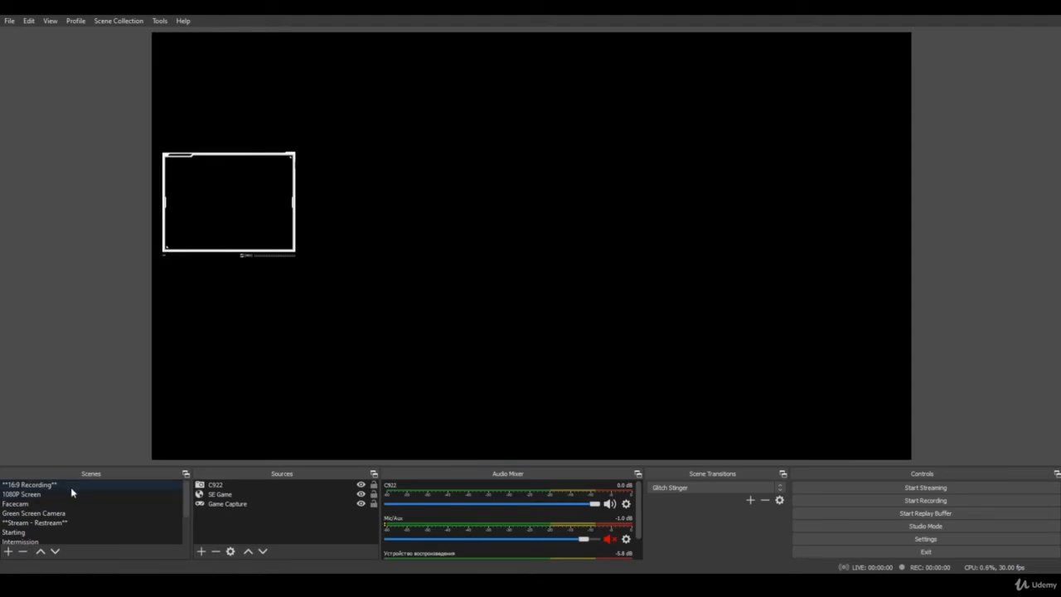
left_click(75, 497)
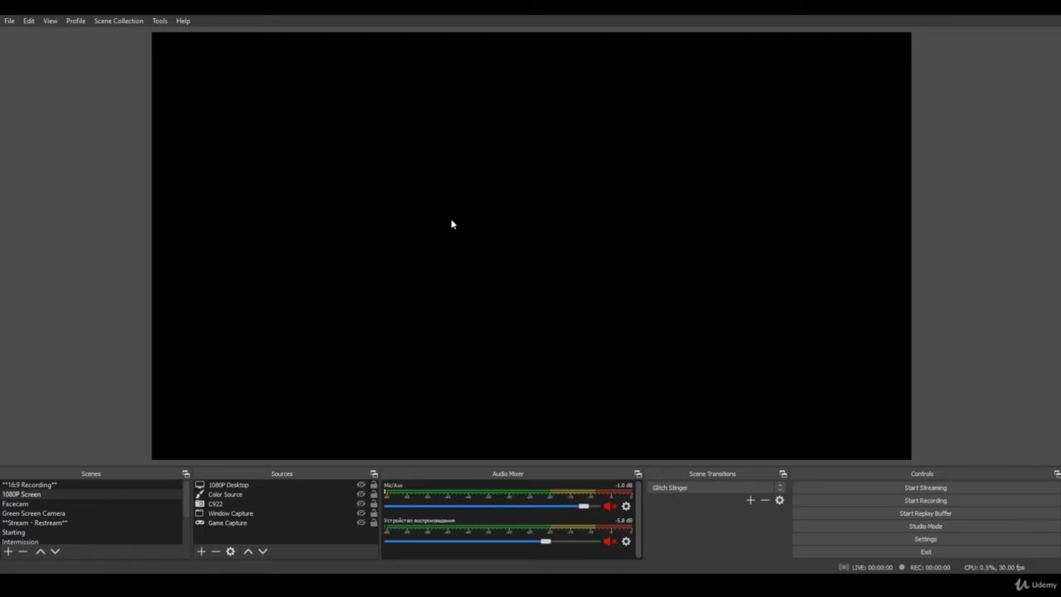
left_click(569, 364)
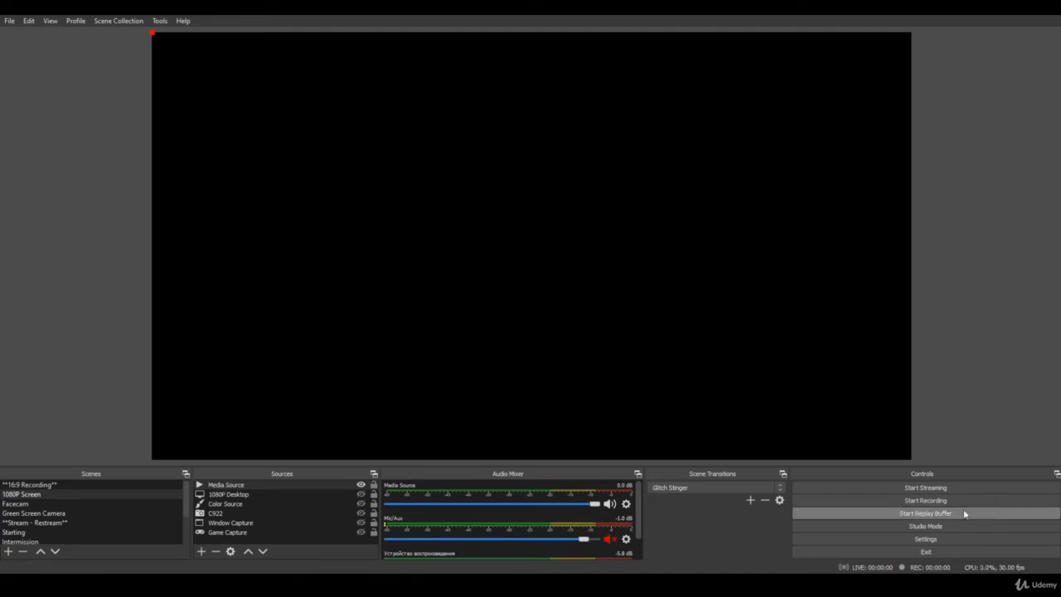
left_click(237, 486)
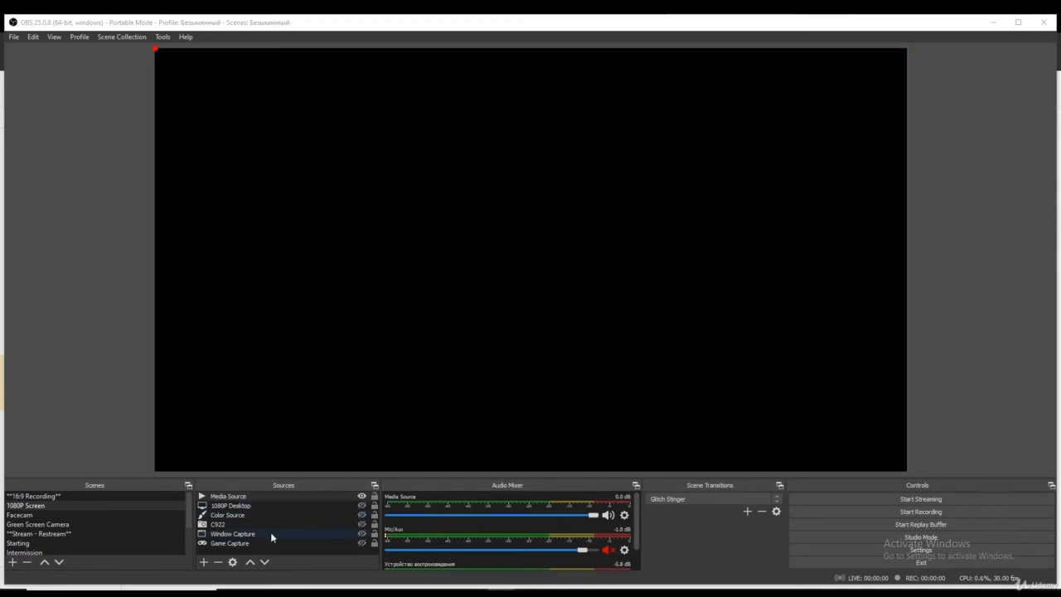
Remove the Media Source from the 1080P Screen scene
left_click(244, 498)
key("Delete")
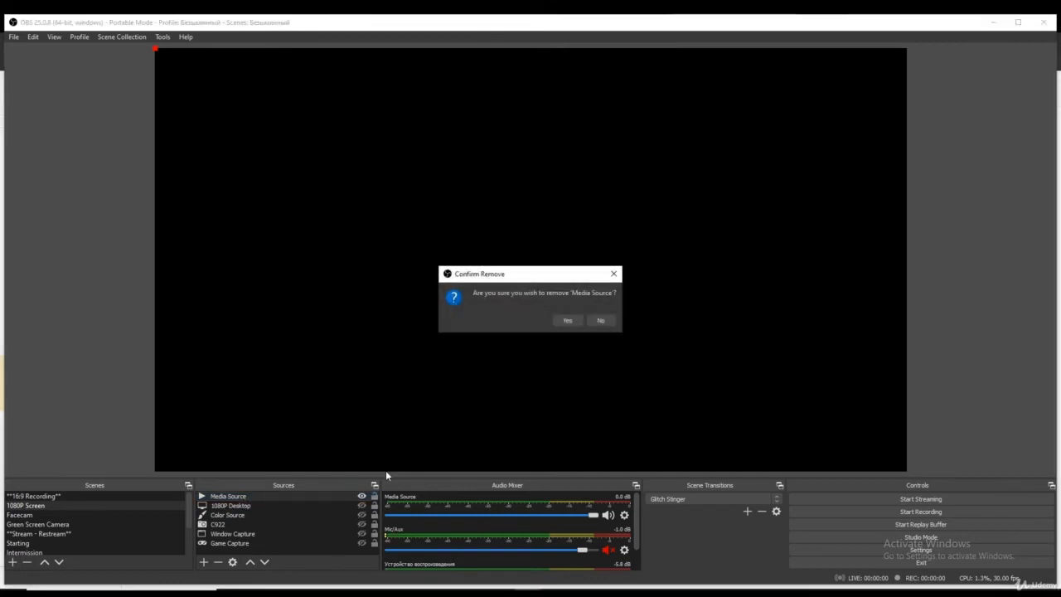
left_click(570, 325)
Add a new Media Source with the default name, and view its local file chooser without picking a file
left_click(203, 562)
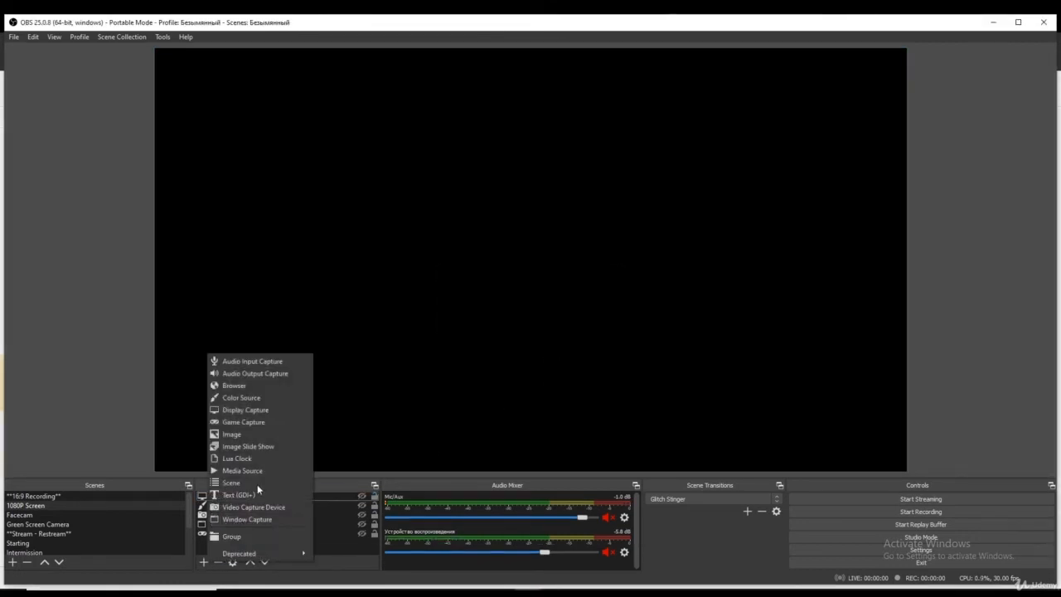
left_click(248, 470)
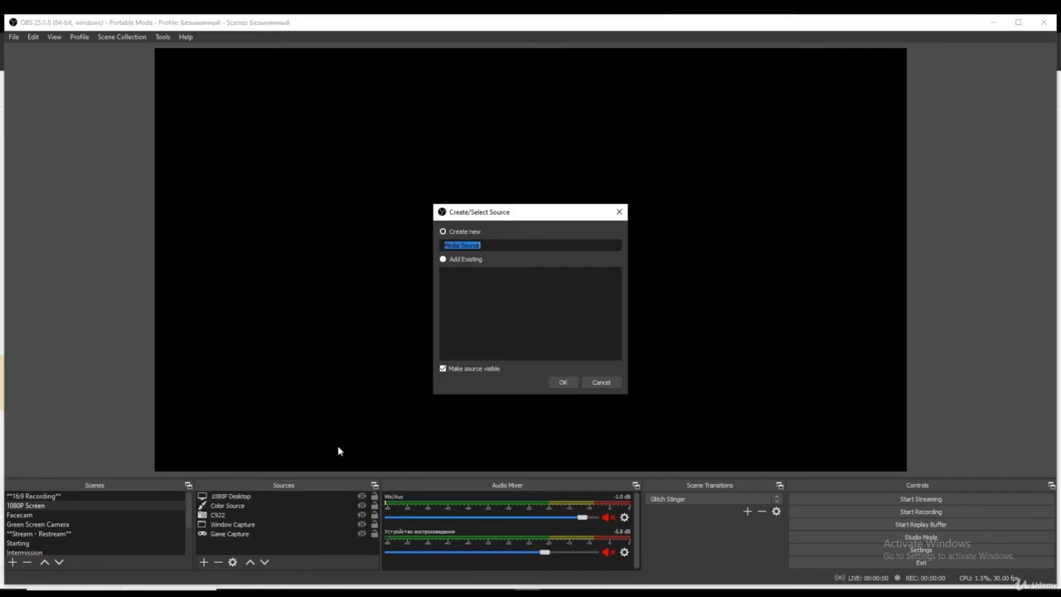
left_click(561, 383)
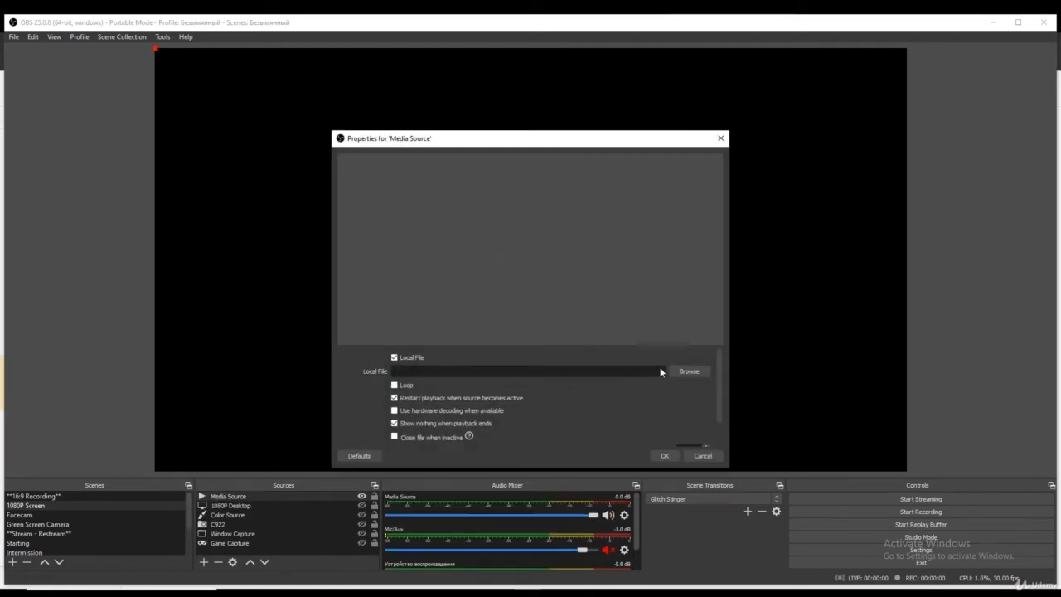
left_click(688, 371)
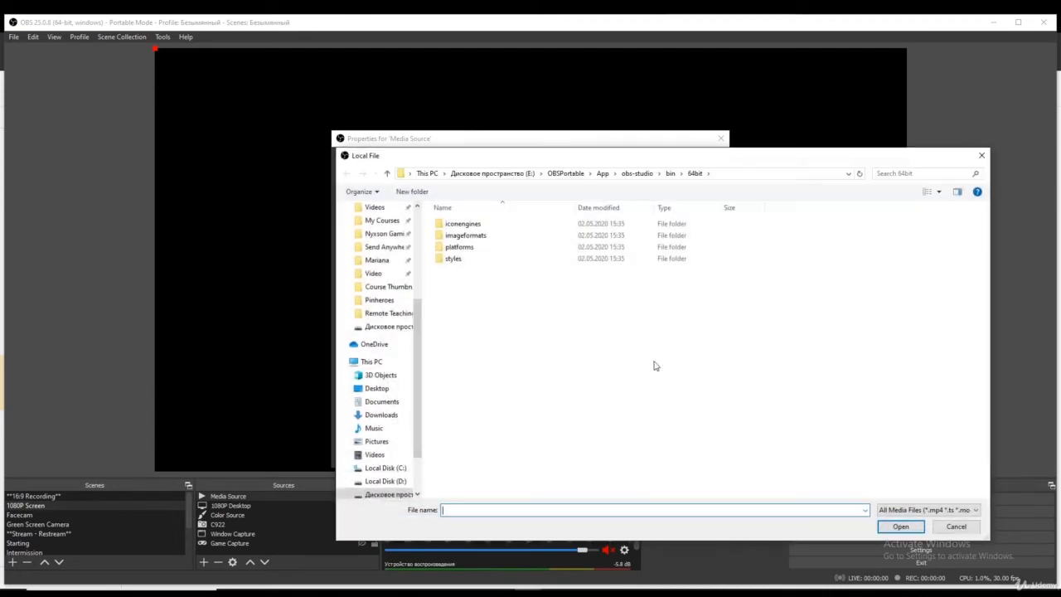
left_click(957, 526)
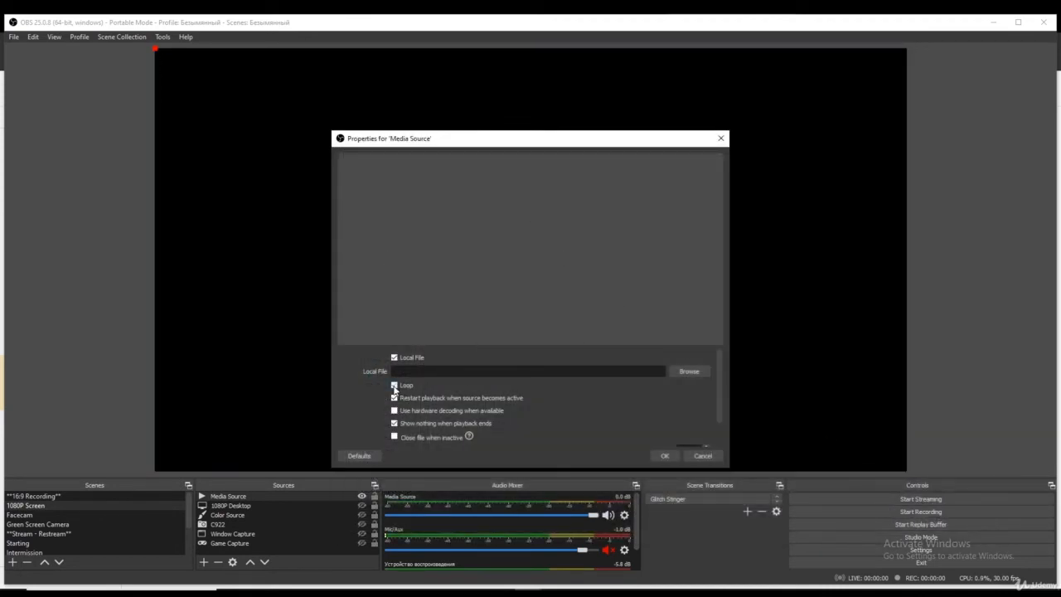
Enable looping for the new Media Source, and remove that source from the scene
left_click(395, 387)
scroll(651, 421, "down", 2)
scroll(652, 421, "up", 2)
left_click(674, 458)
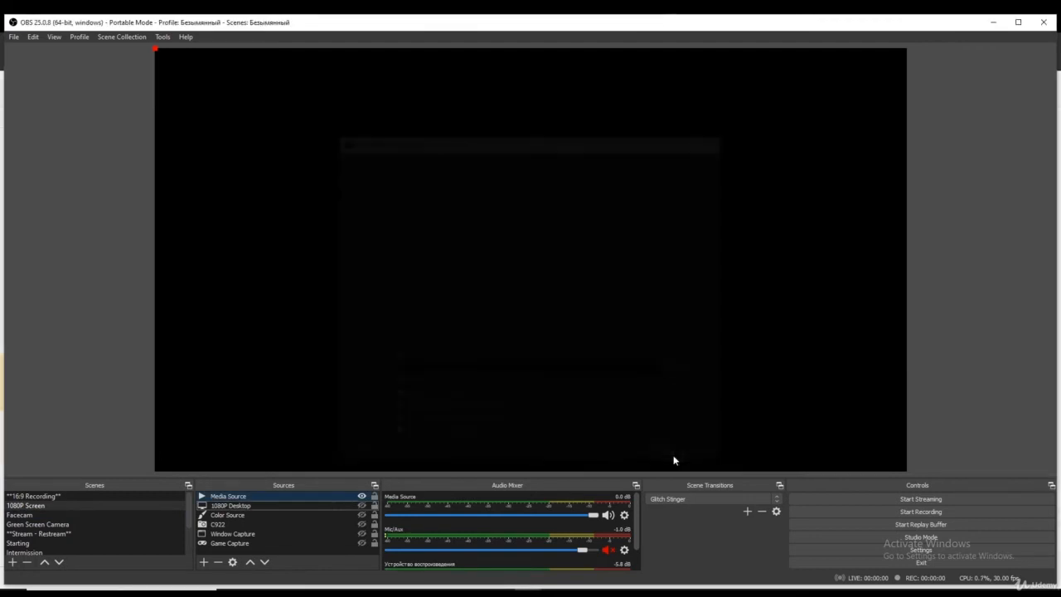
left_click(334, 496)
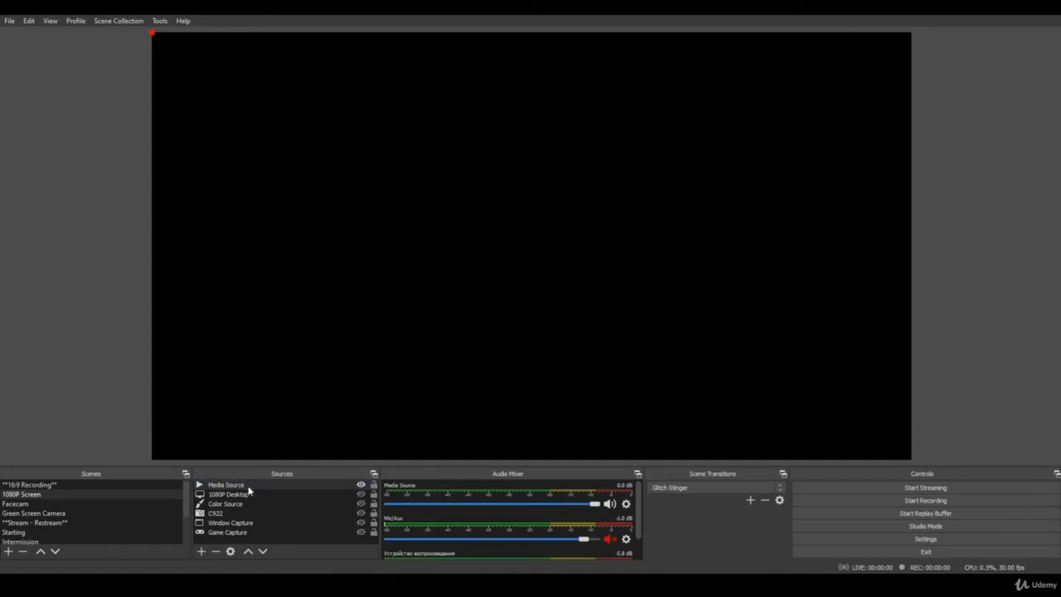
left_click(566, 317)
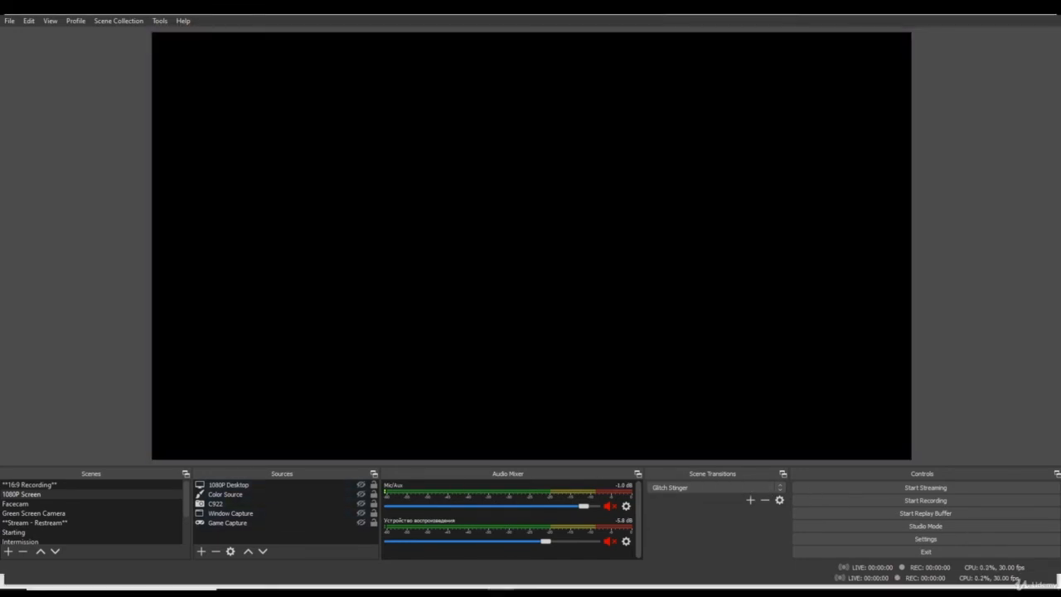
In the program's stream settings, set the streaming service to YouTube / YouTube Gaming
left_click(909, 548)
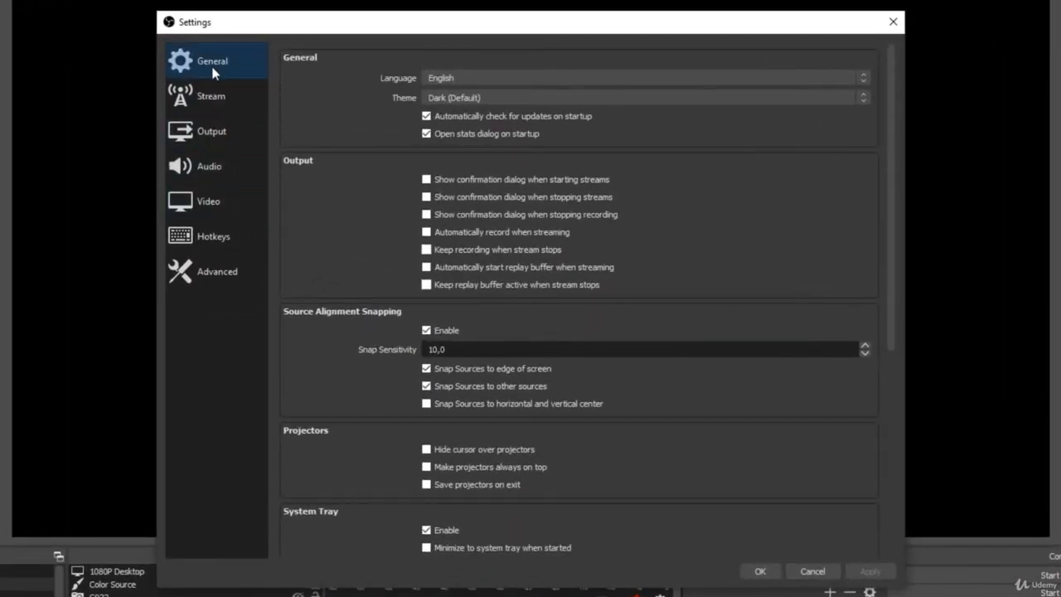
left_click(236, 112)
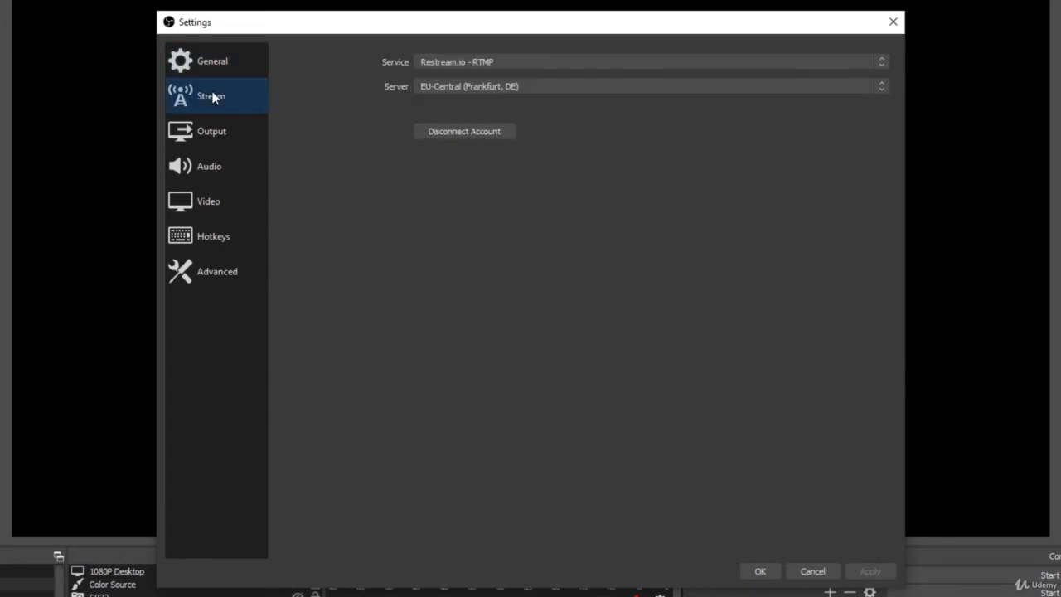
left_click(505, 60)
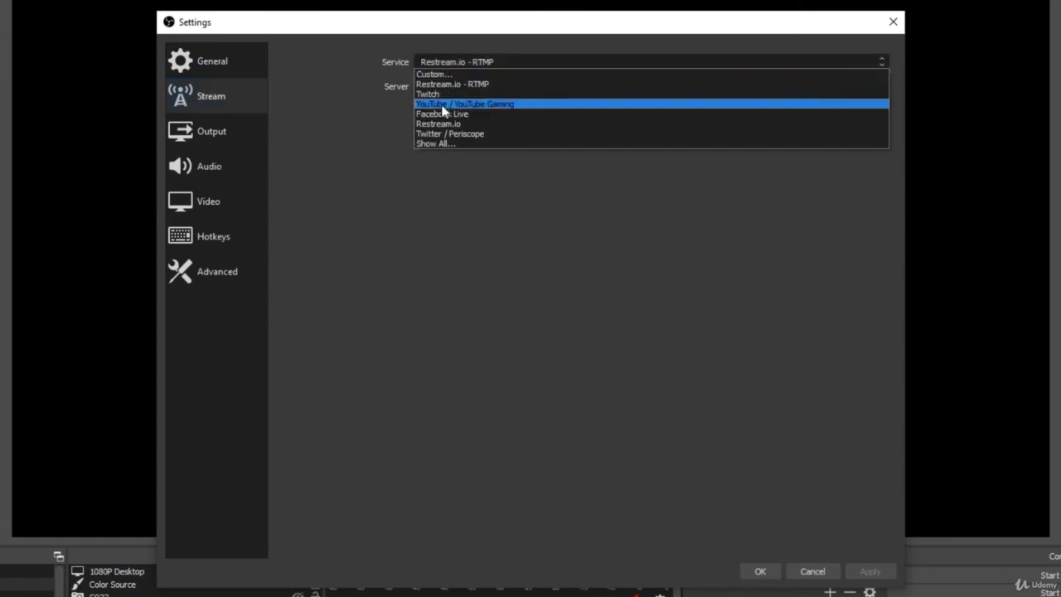
left_click(476, 106)
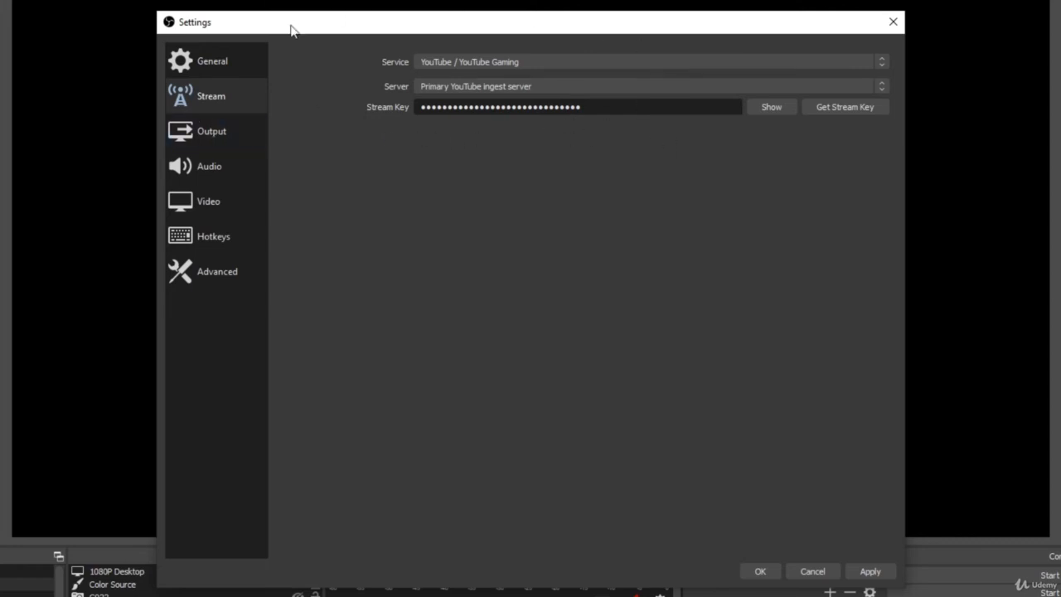
Switch the output mode in the output settings to Simple
left_click(211, 128)
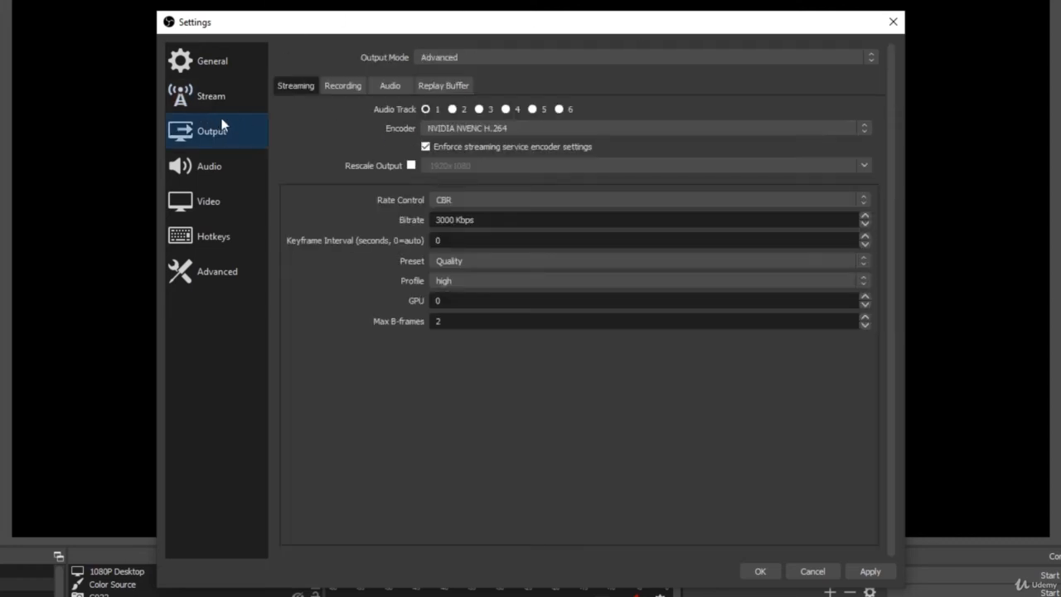
left_click(481, 57)
left_click(464, 70)
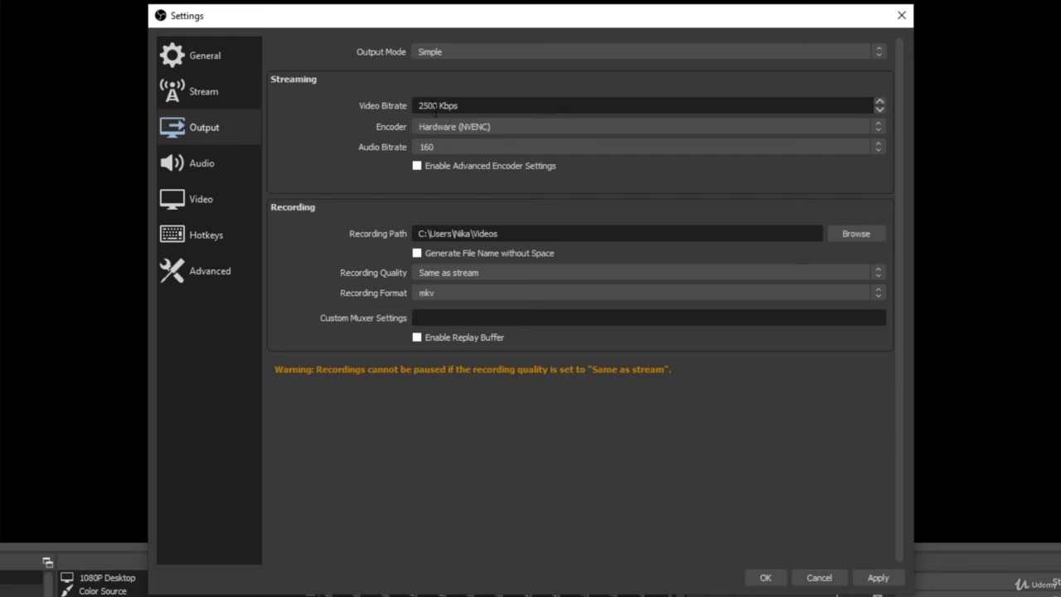
Examine the available streaming encoders and audio bitrates, keeping the current choices
left_click(510, 130)
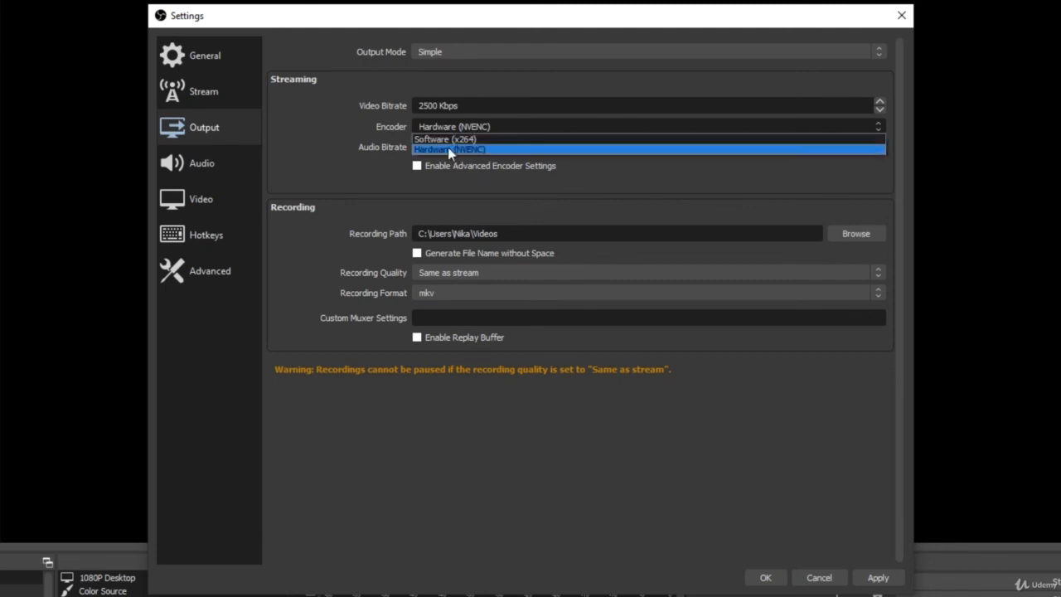
left_click(481, 192)
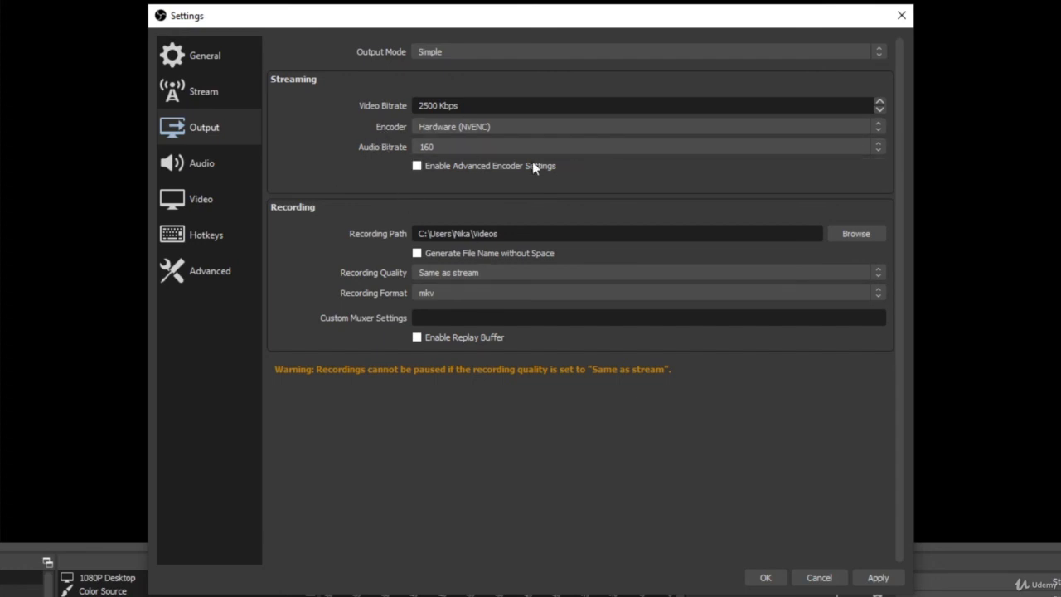
left_click(446, 145)
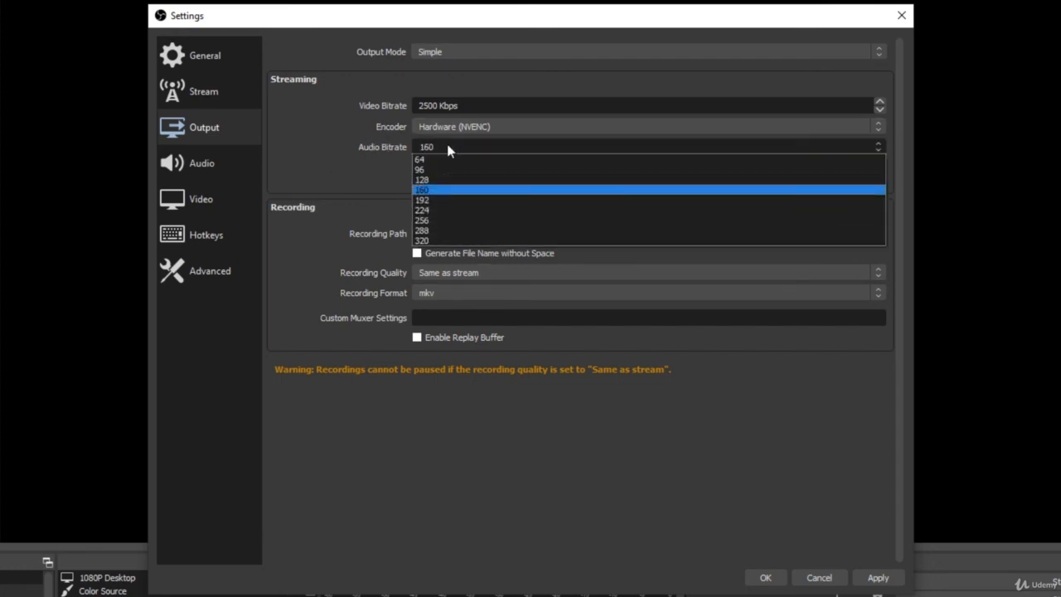
left_click(271, 177)
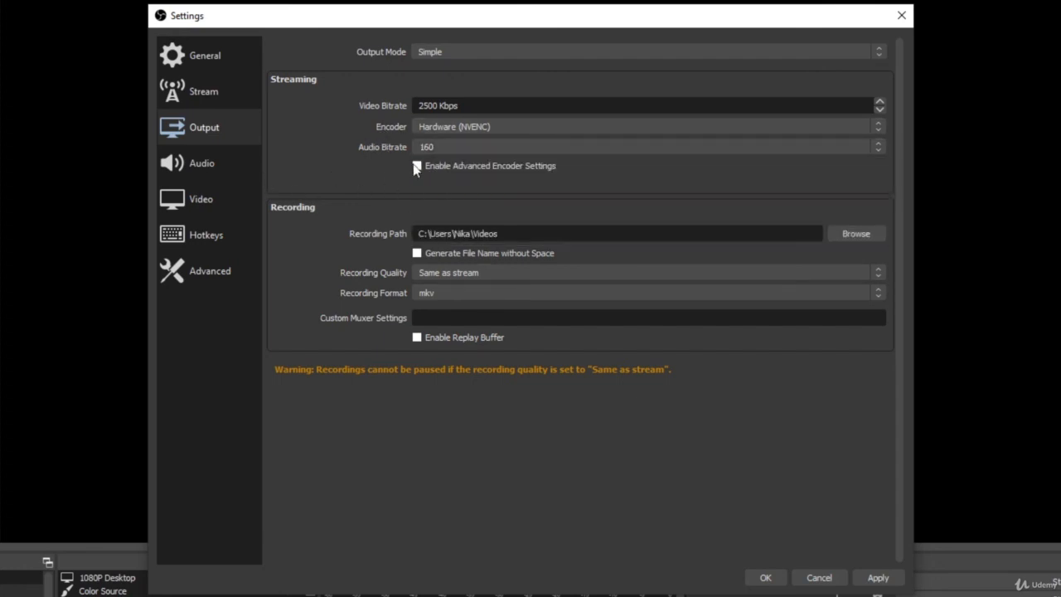
Enable the advanced encoder settings to examine the encoder presets, and disable them again
left_click(487, 166)
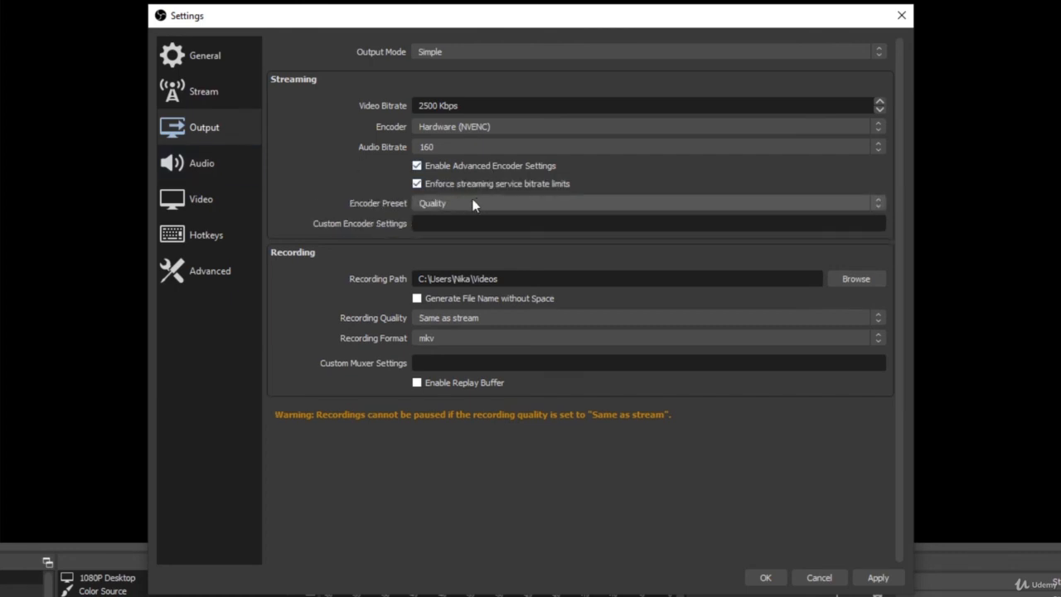
left_click(476, 202)
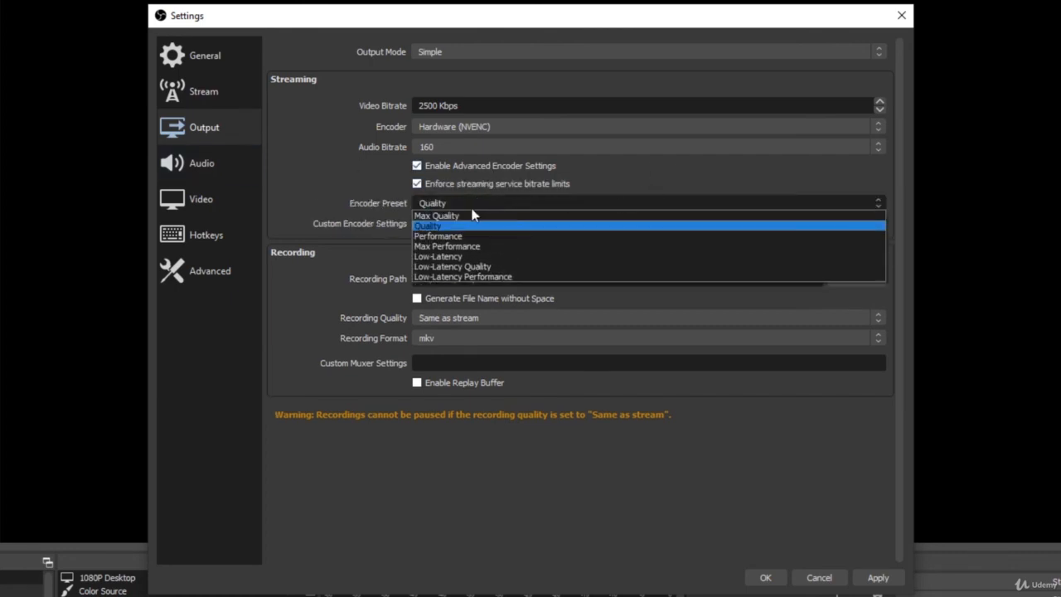
left_click(319, 123)
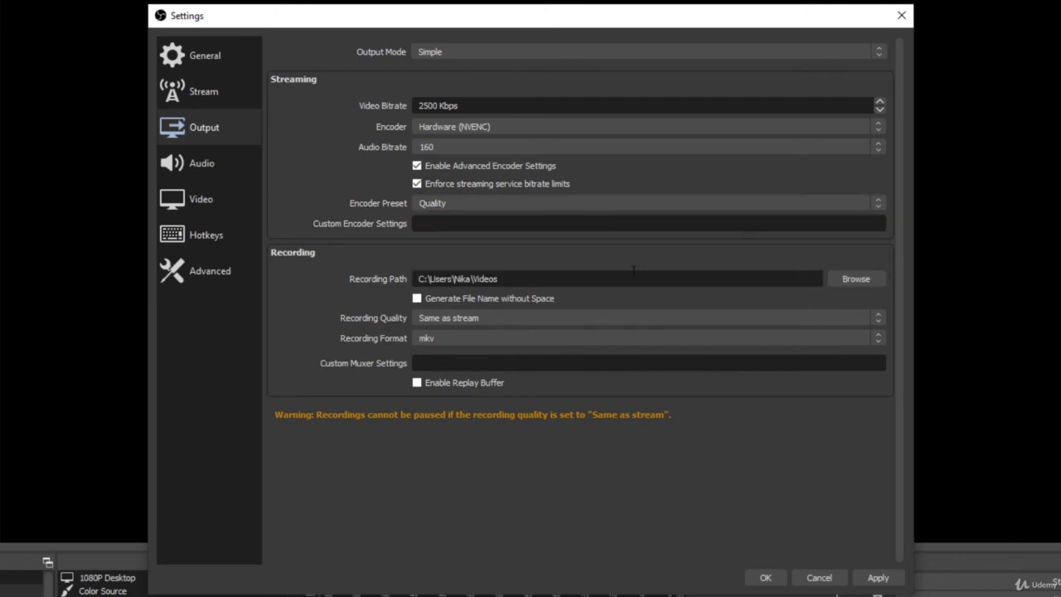
left_click(466, 169)
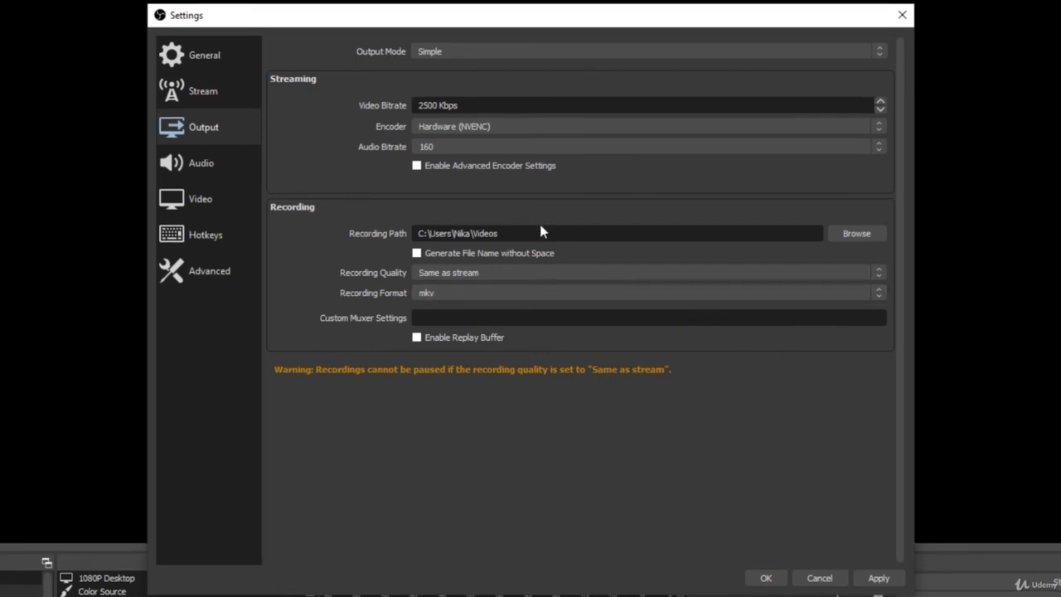
Examine the common FPS values and downscale filters in the video settings, and close the settings without saving
left_click(233, 204)
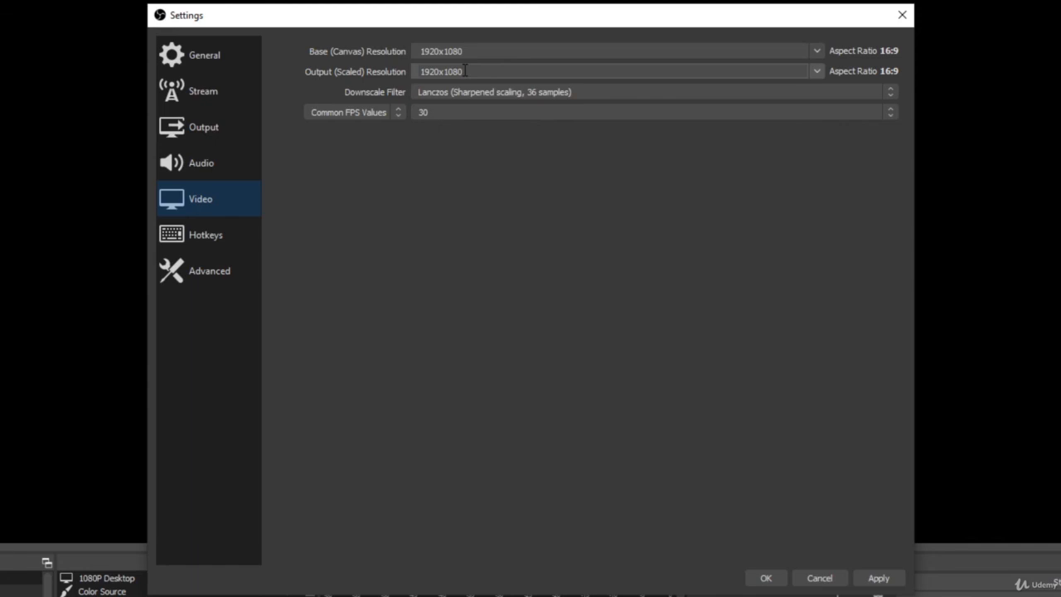
left_click(489, 114)
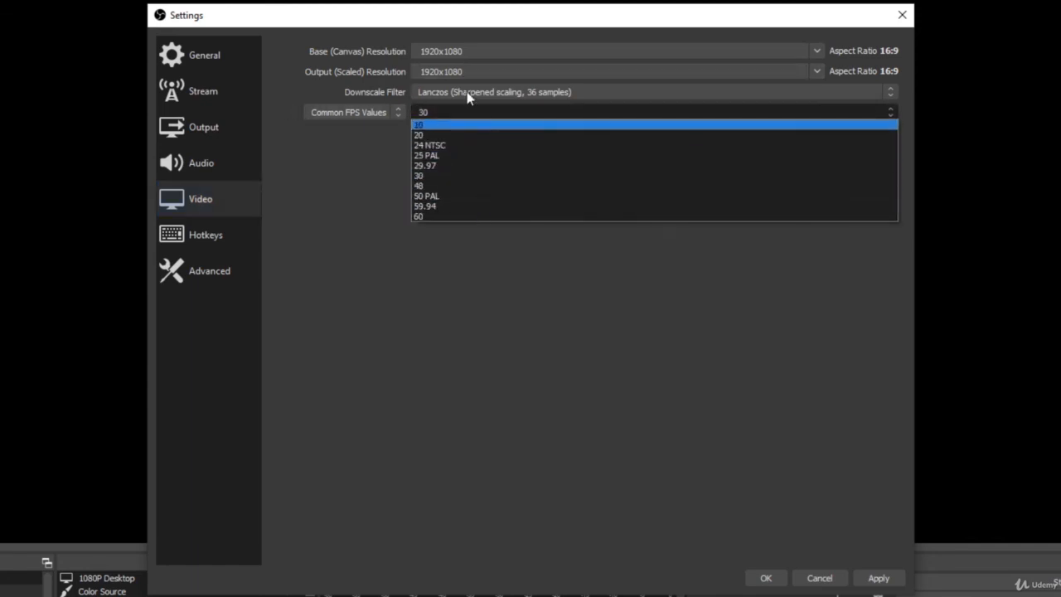
left_click(446, 92)
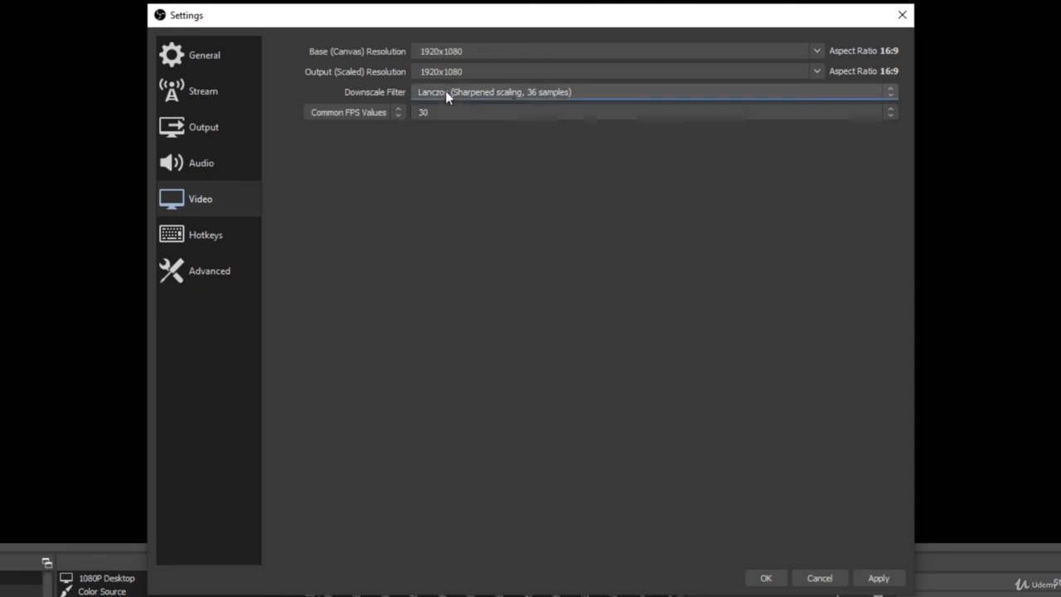
left_click(446, 93)
left_click(386, 215)
left_click(445, 93)
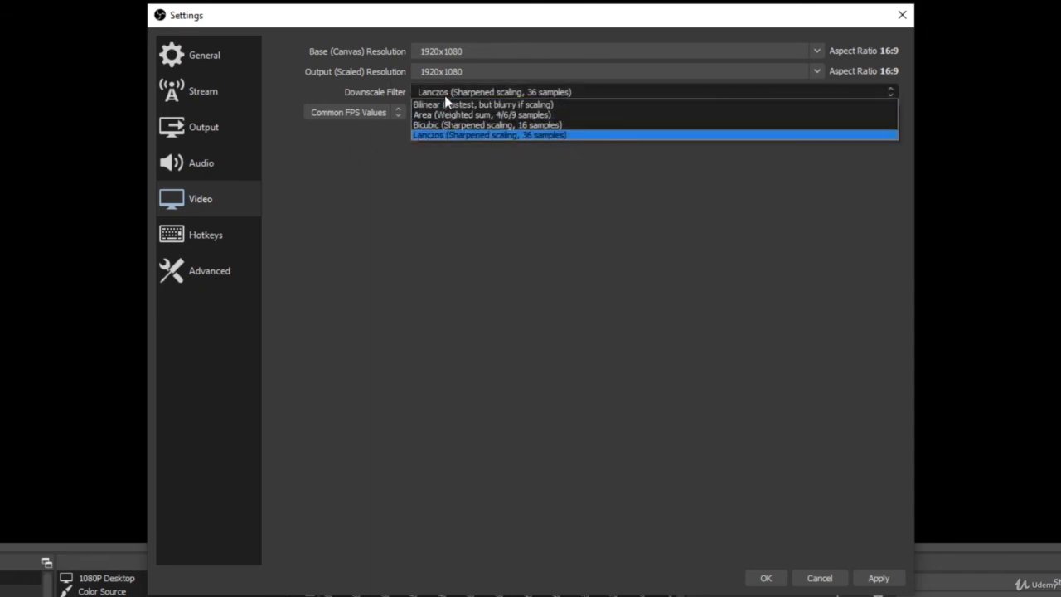
left_click(489, 282)
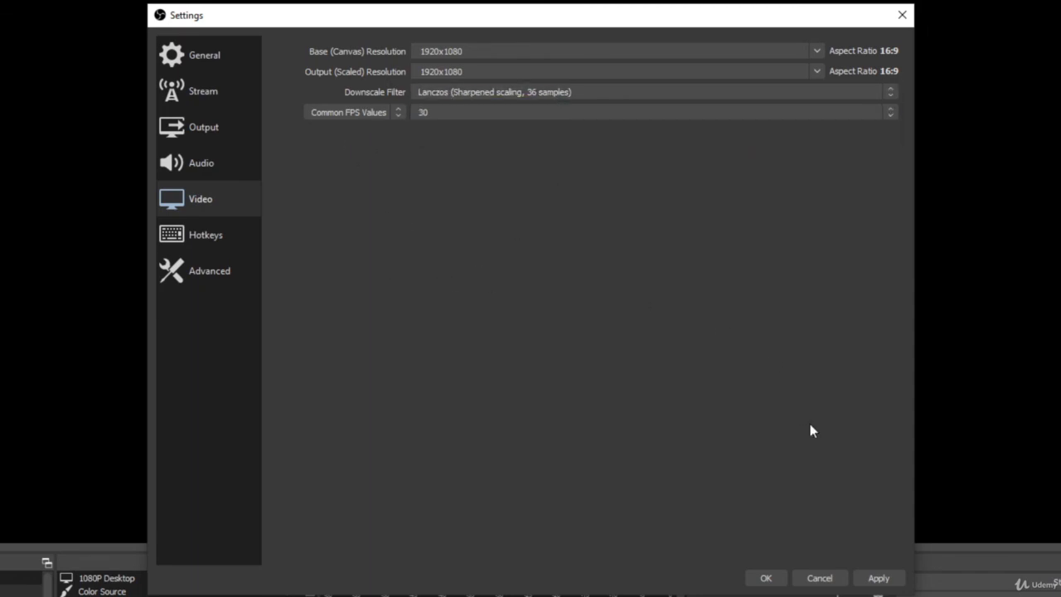
left_click(819, 578)
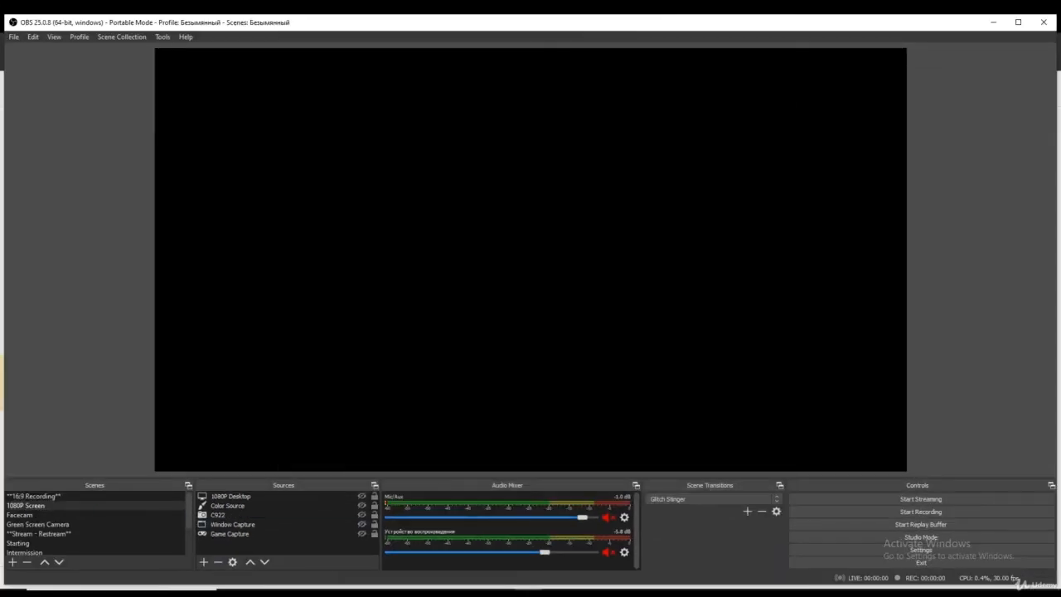